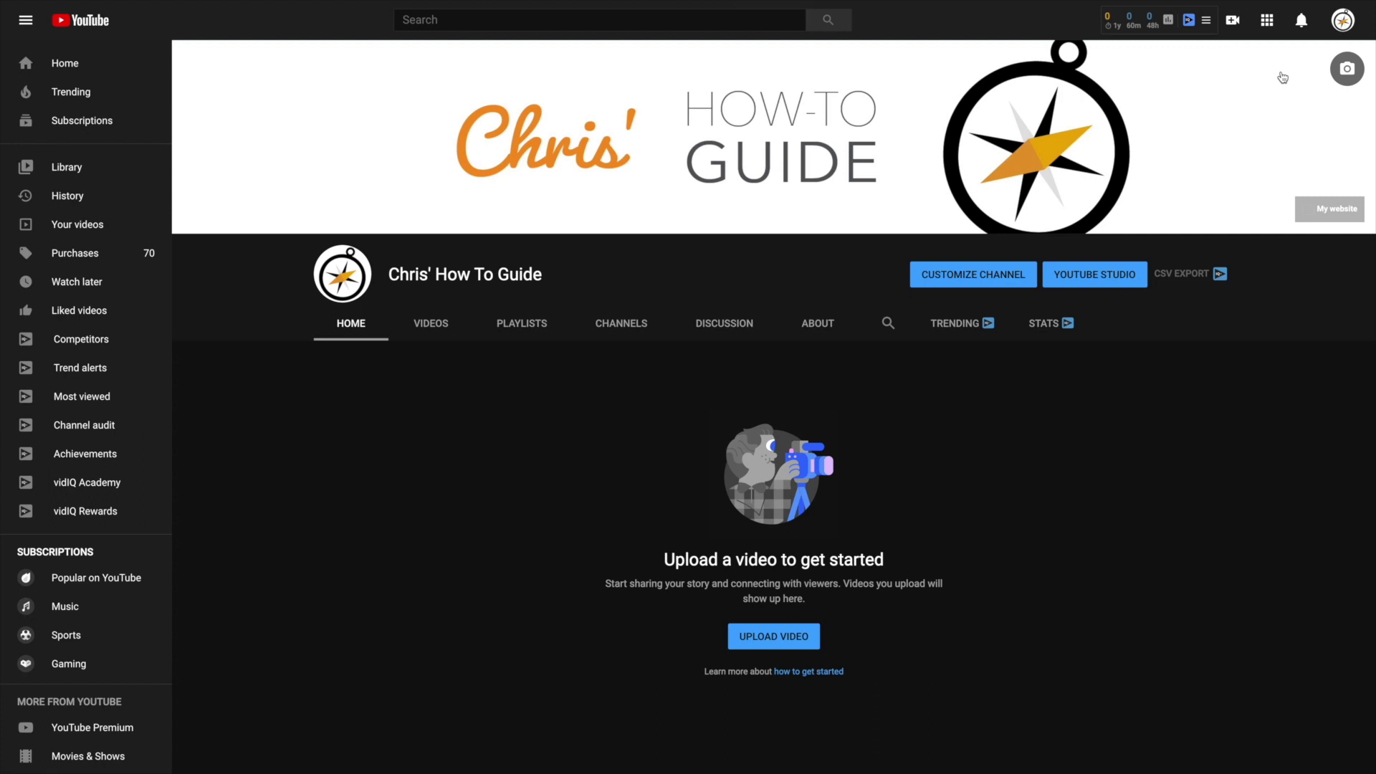
Step: Create a new brand channel named 'chris' How To Guide' from account settings and open it in Studio
left_click(1344, 21)
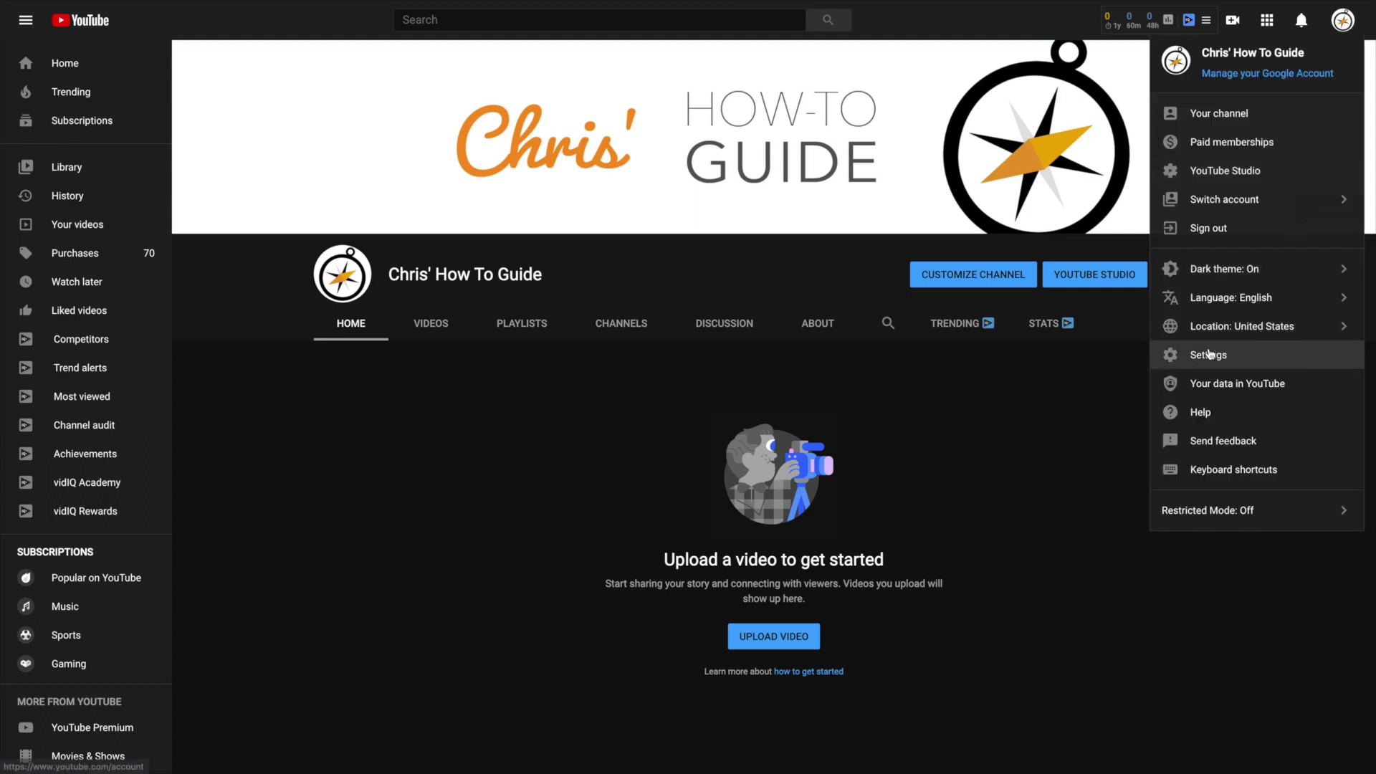
left_click(1209, 354)
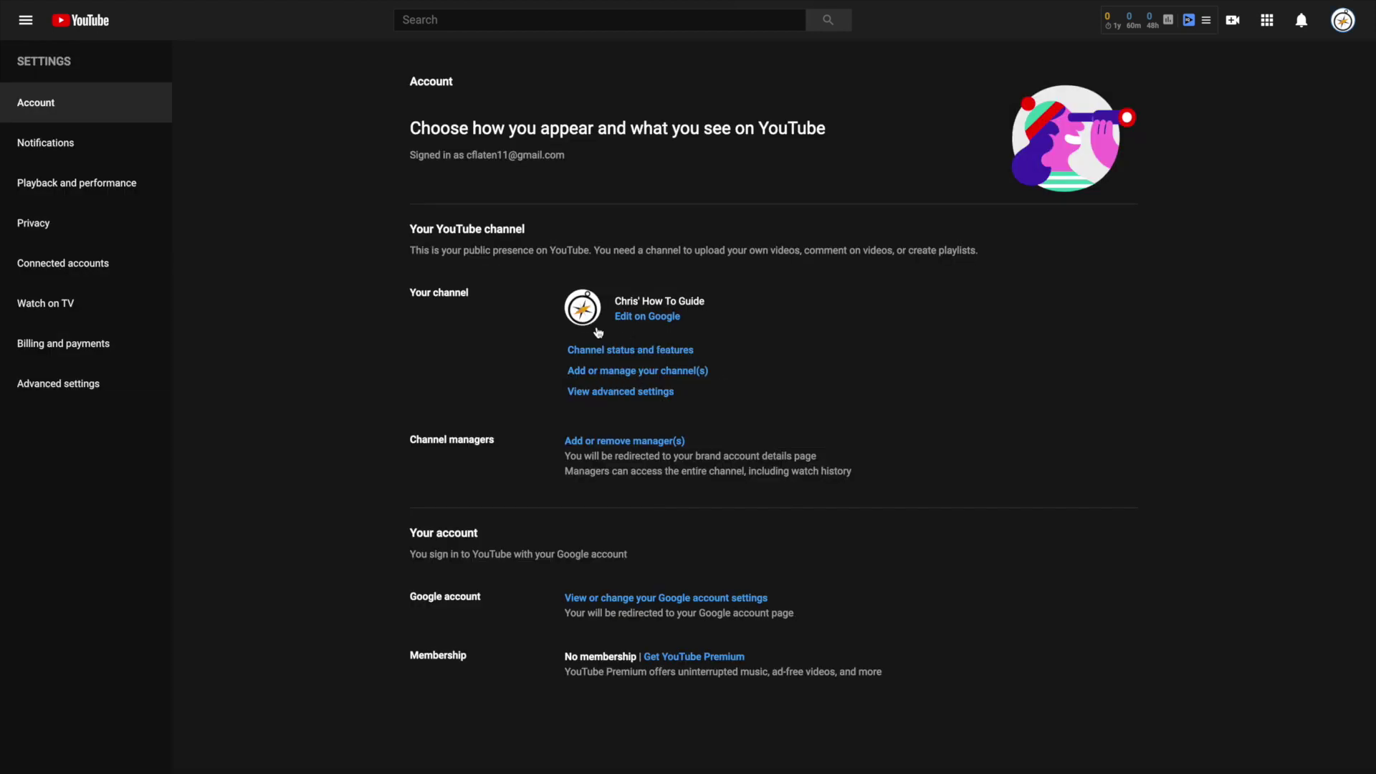
left_click(616, 372)
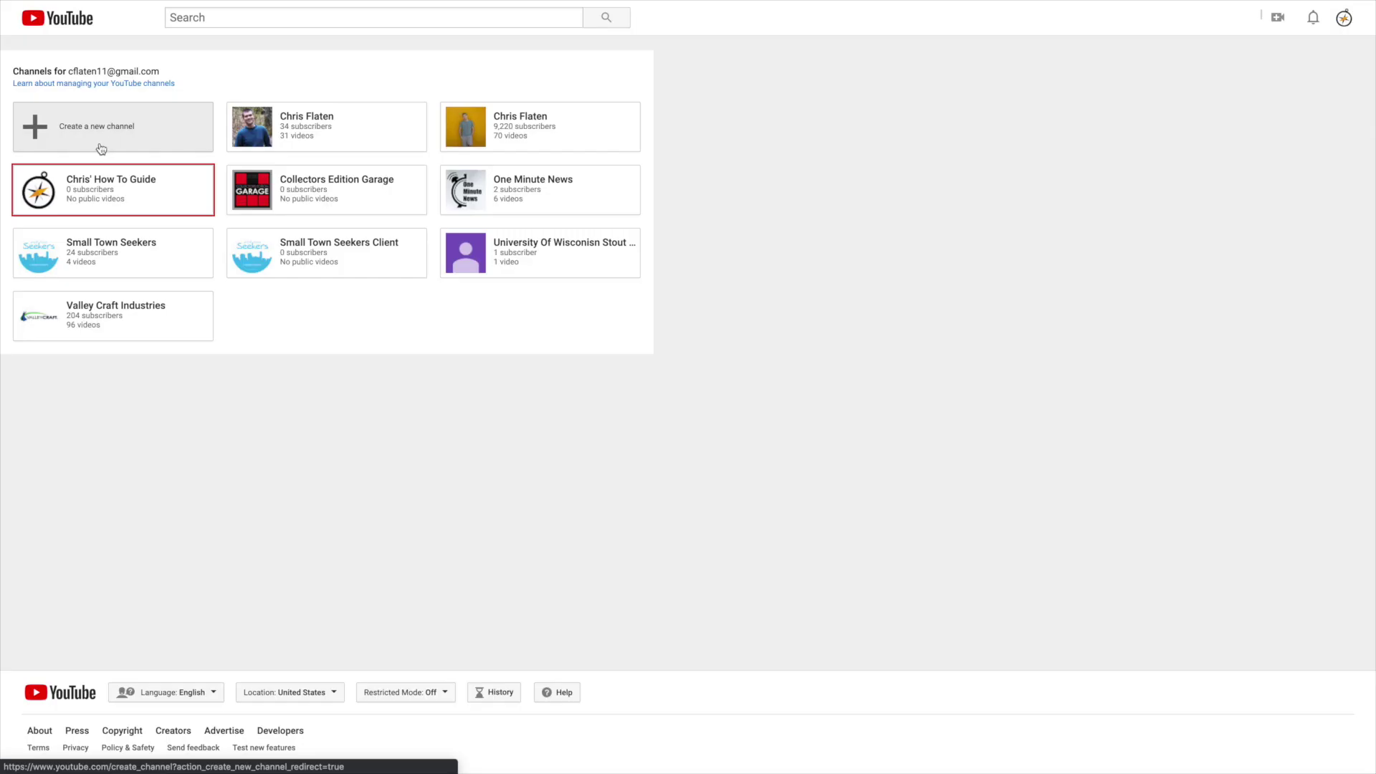
left_click(98, 147)
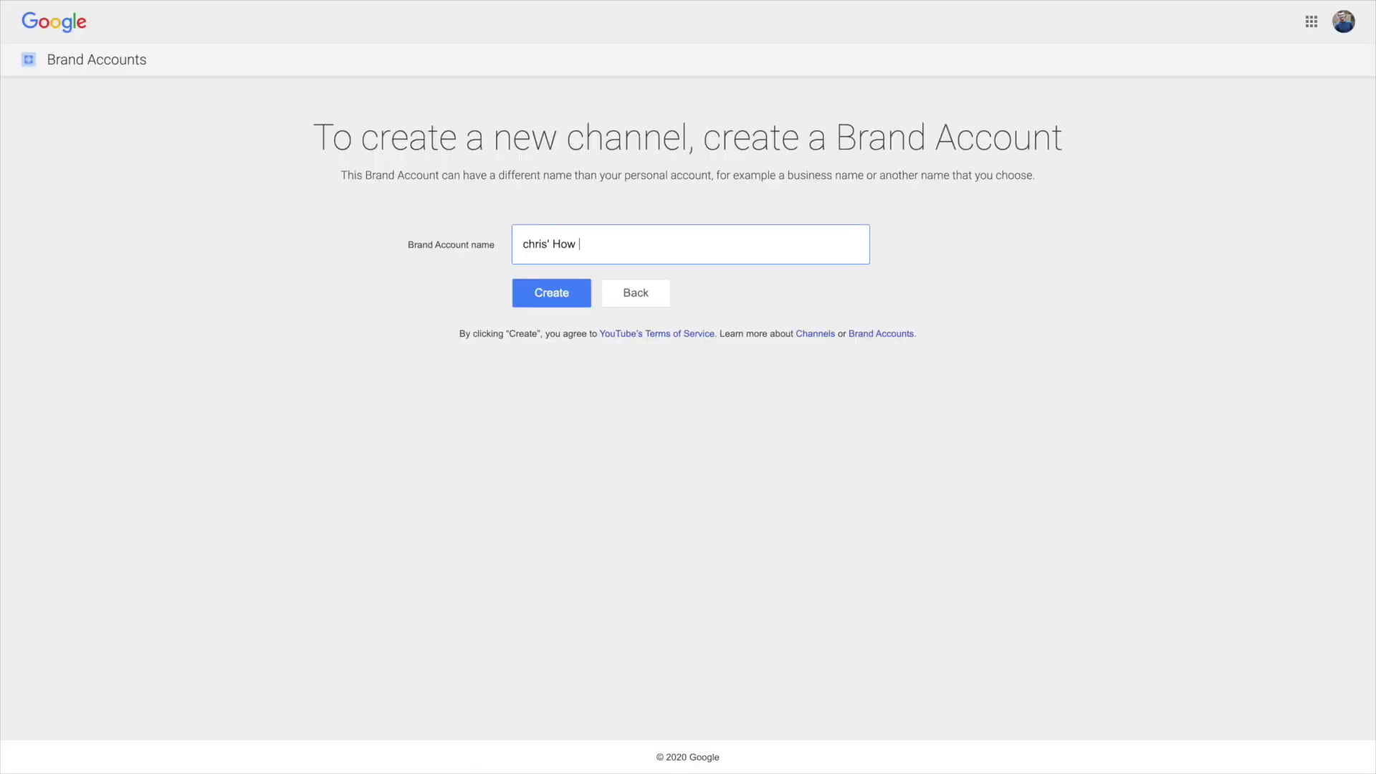
type("To Guide")
left_click(544, 297)
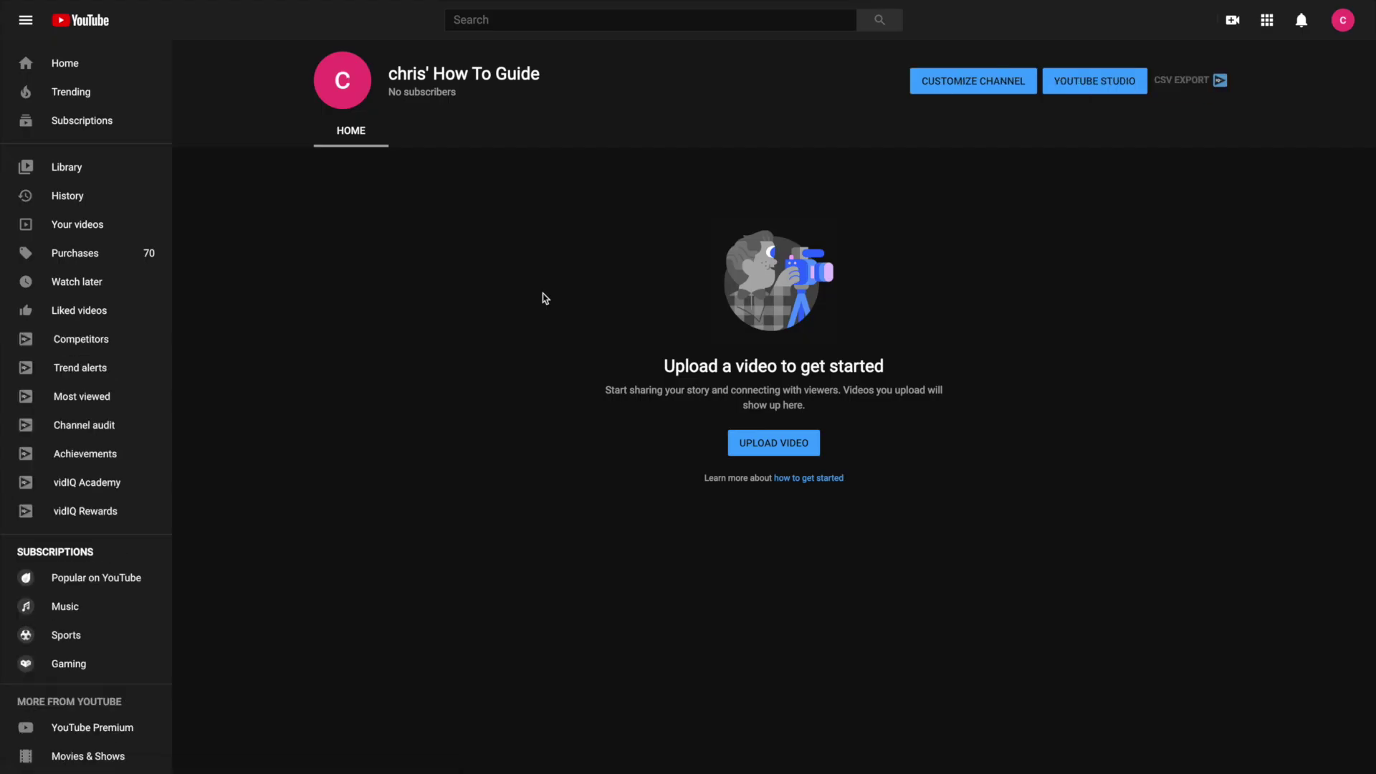
left_click(1104, 81)
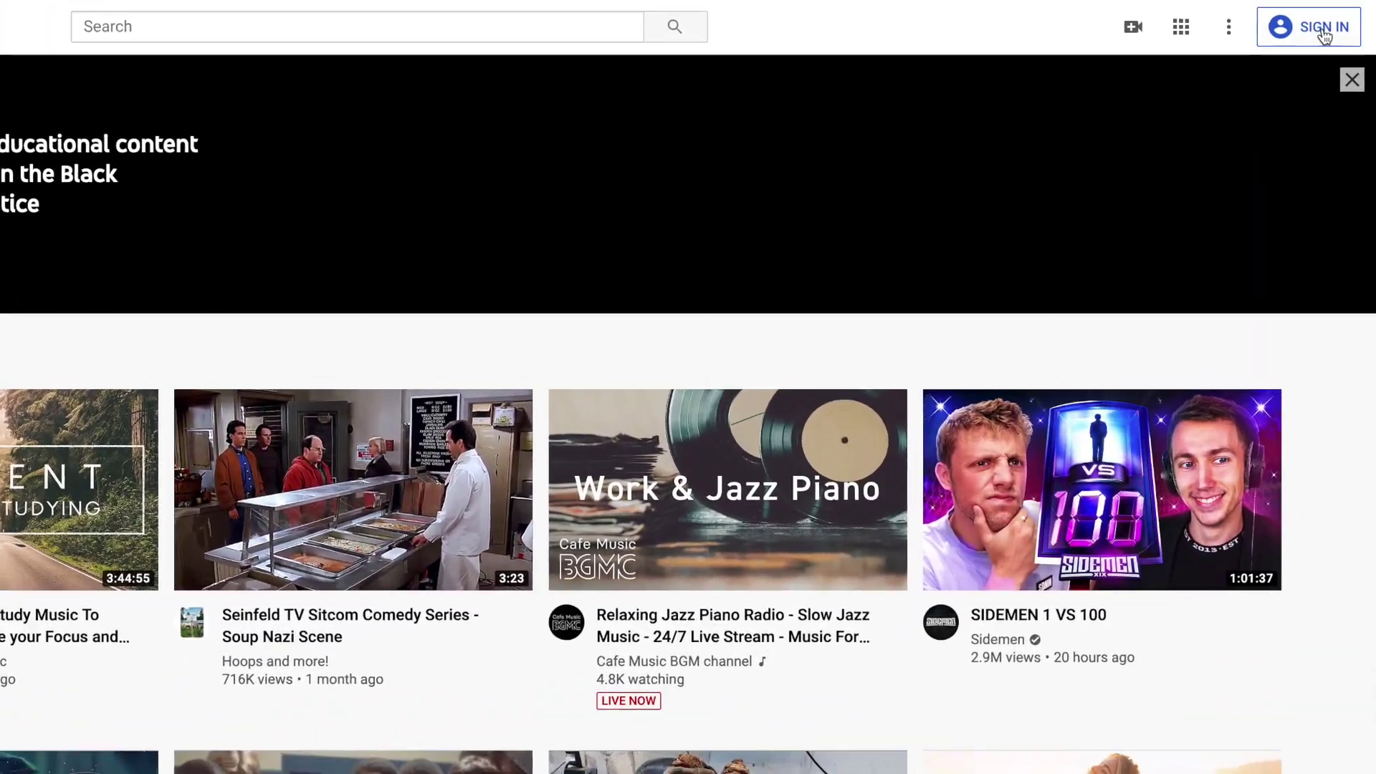
Step: Create a personal Google account with name, email and password, and verify the email using the received code
left_click(1327, 20)
left_click(582, 496)
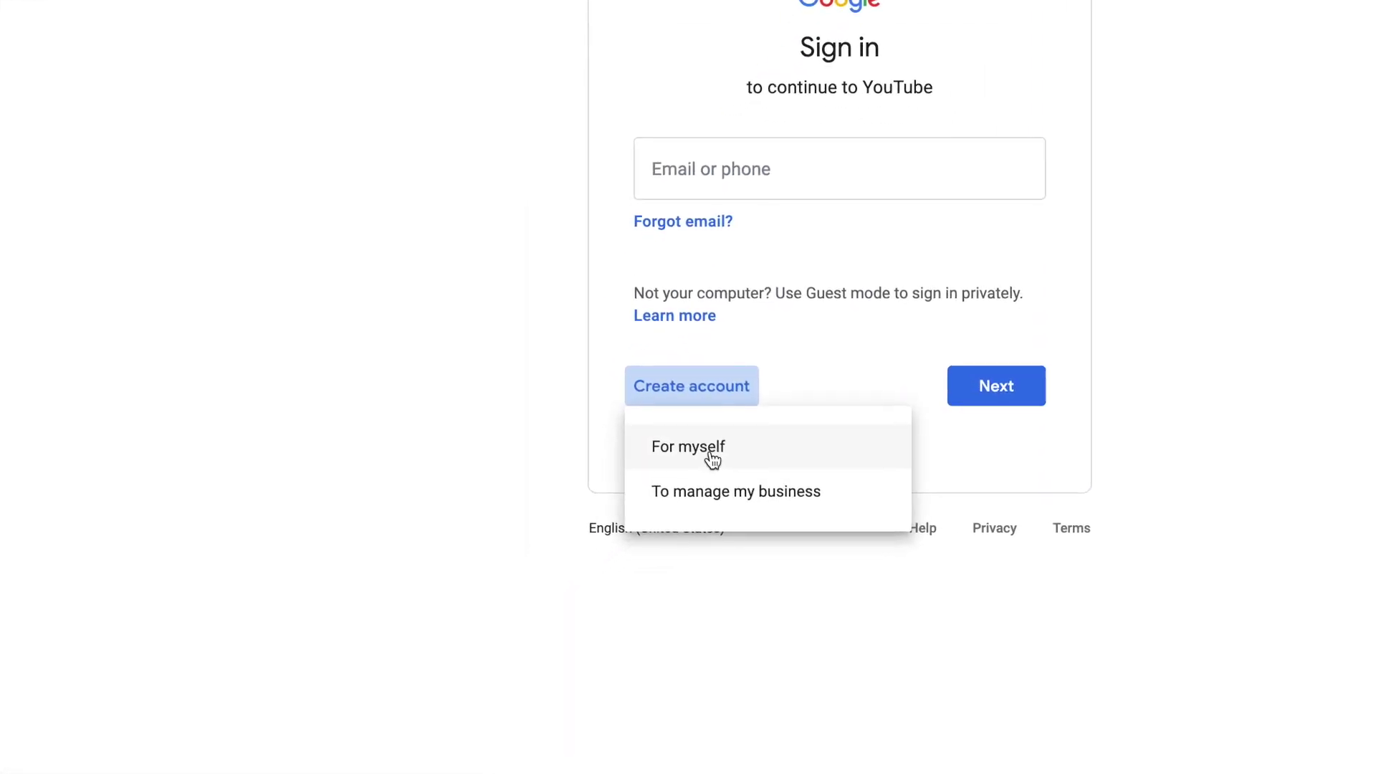
left_click(668, 485)
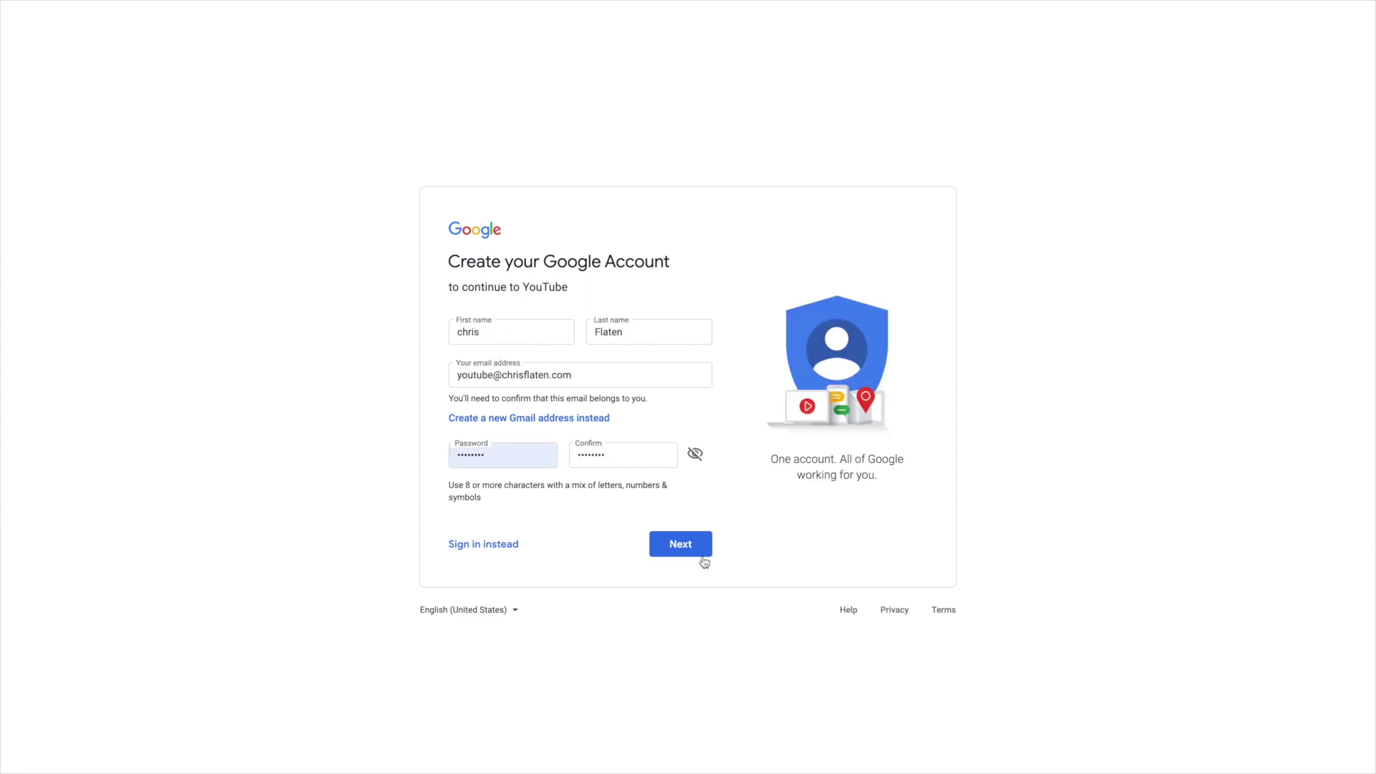
left_click(693, 550)
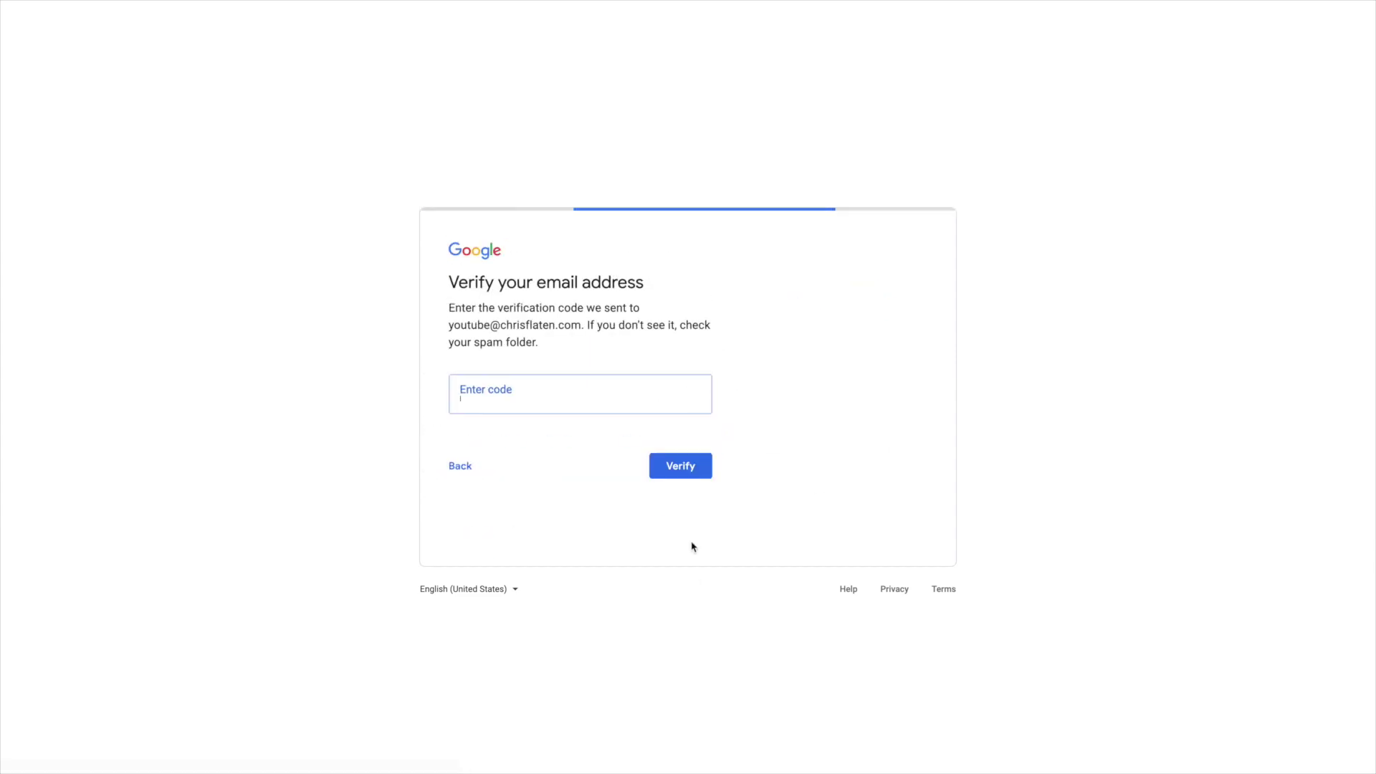
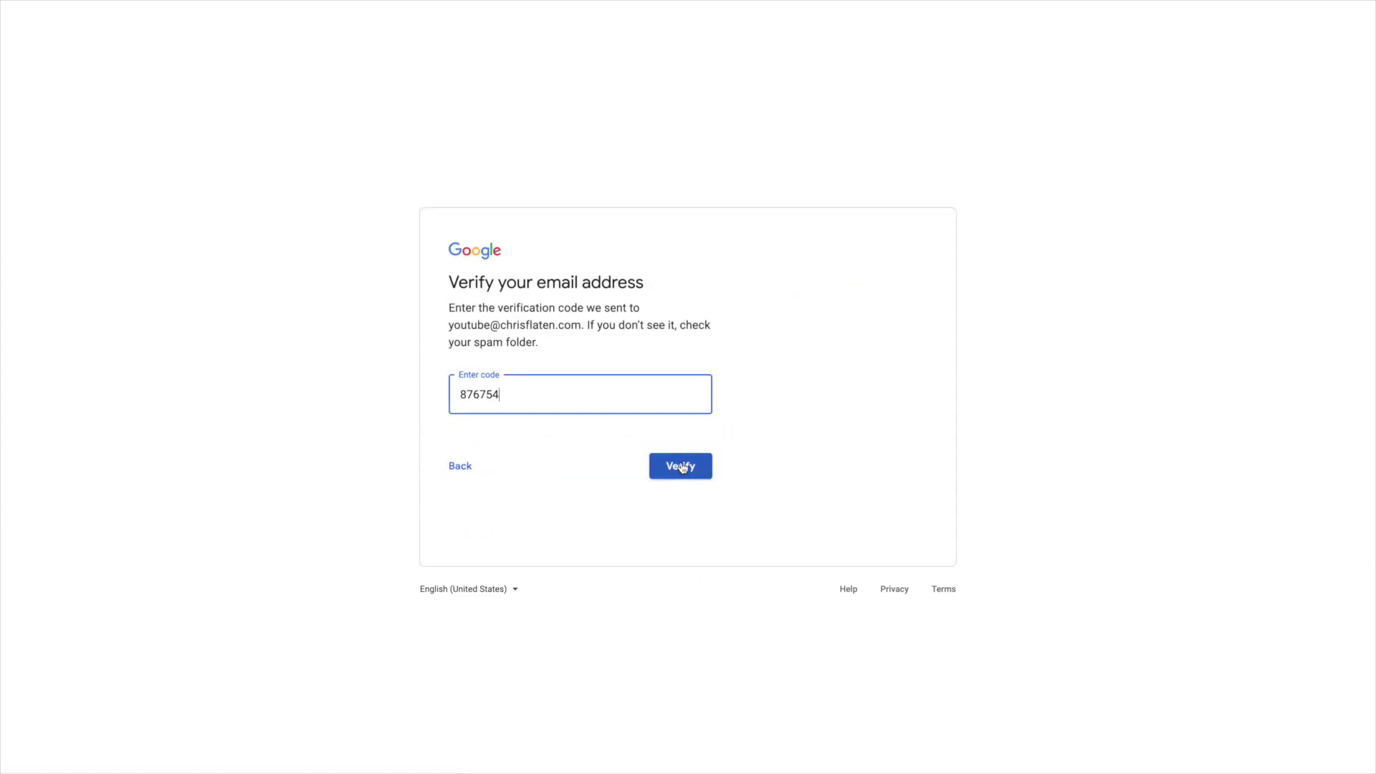
left_click(683, 467)
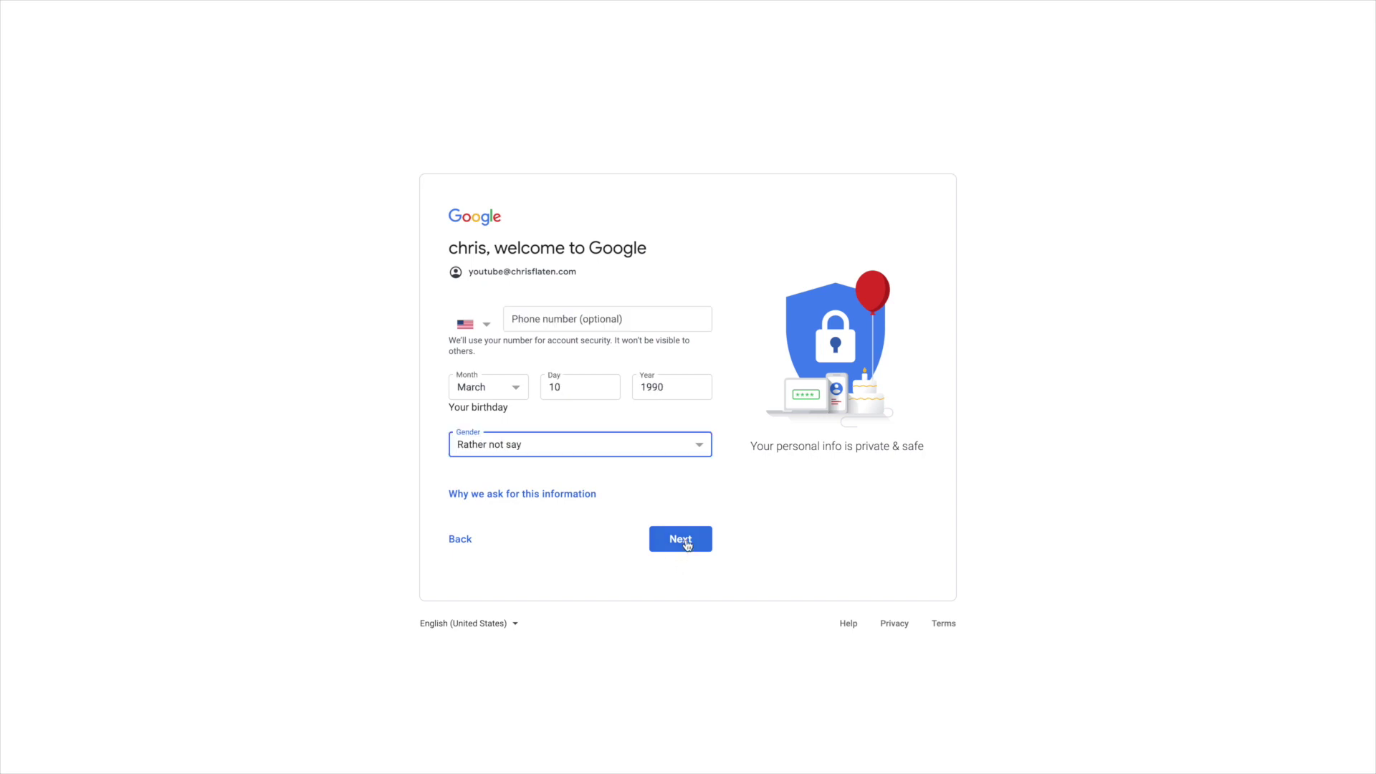
Step: Submit birthday and gender, then accept the privacy settings and terms to finish signing in
left_click(682, 539)
scroll(528, 648, "down", 10)
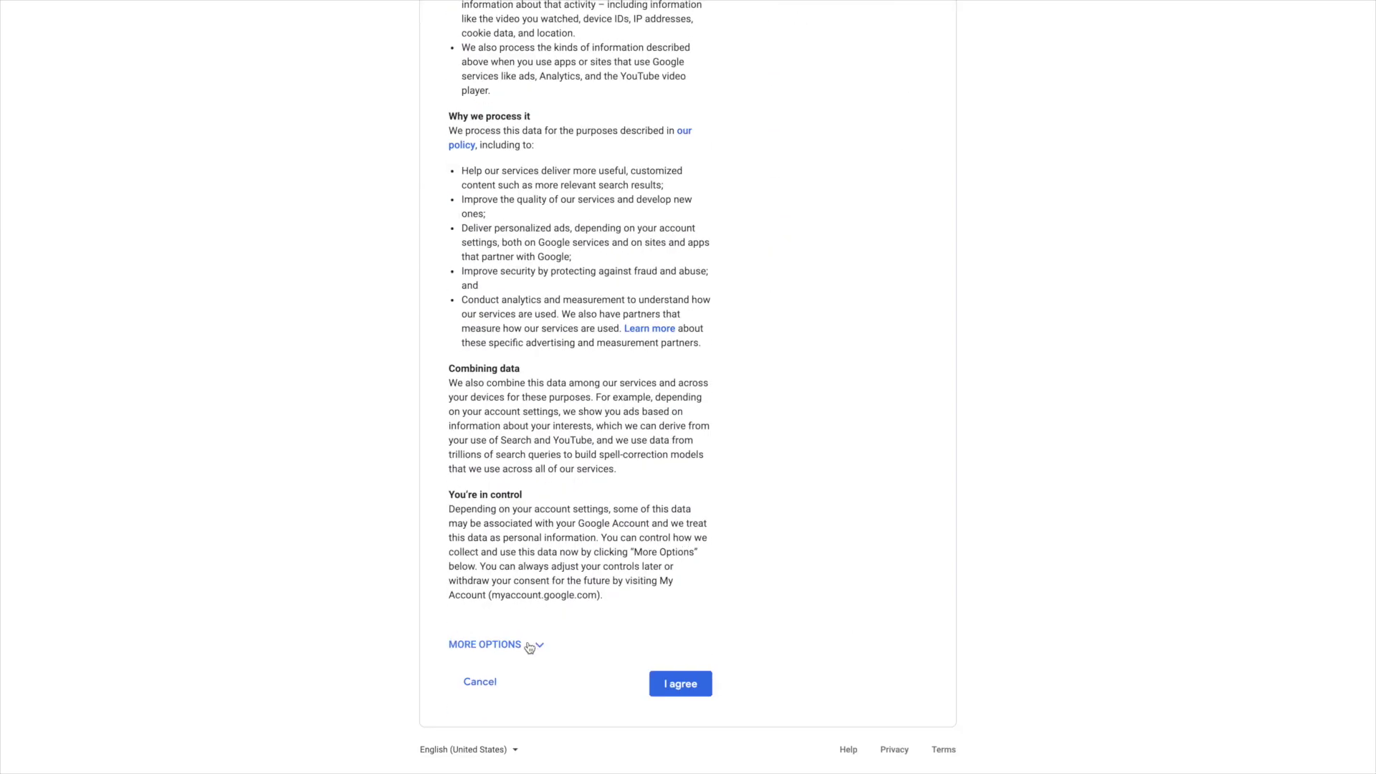
left_click(528, 646)
scroll(592, 598, "down", 5)
scroll(591, 598, "down", 5)
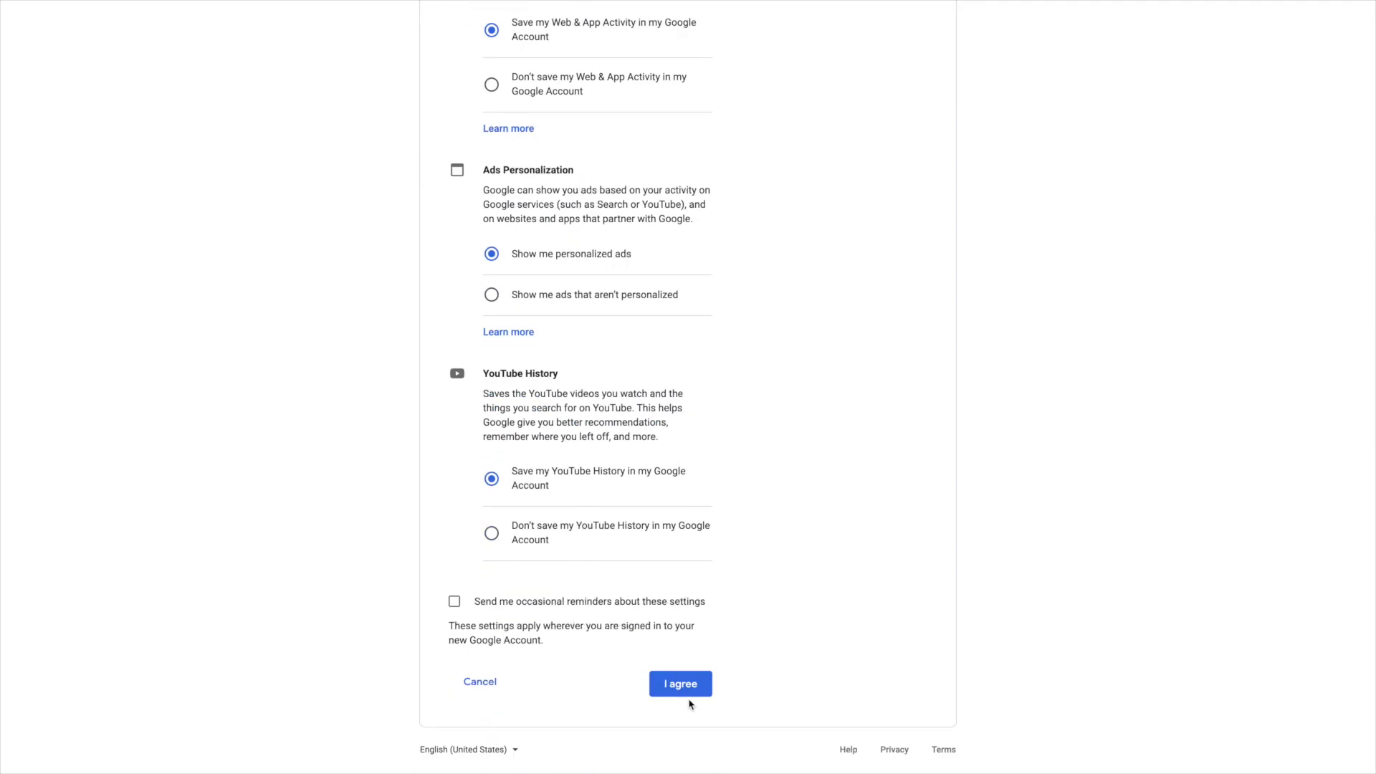
left_click(678, 682)
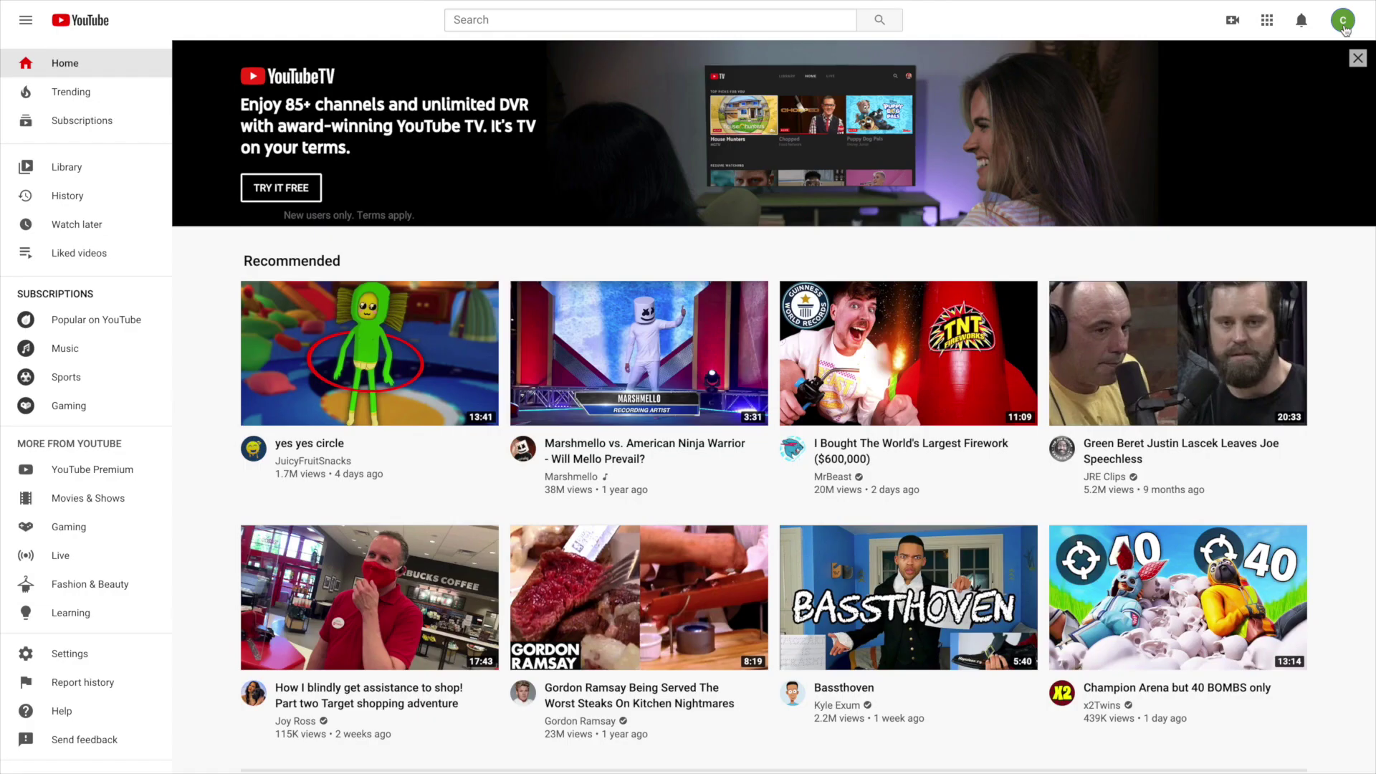
left_click(1337, 22)
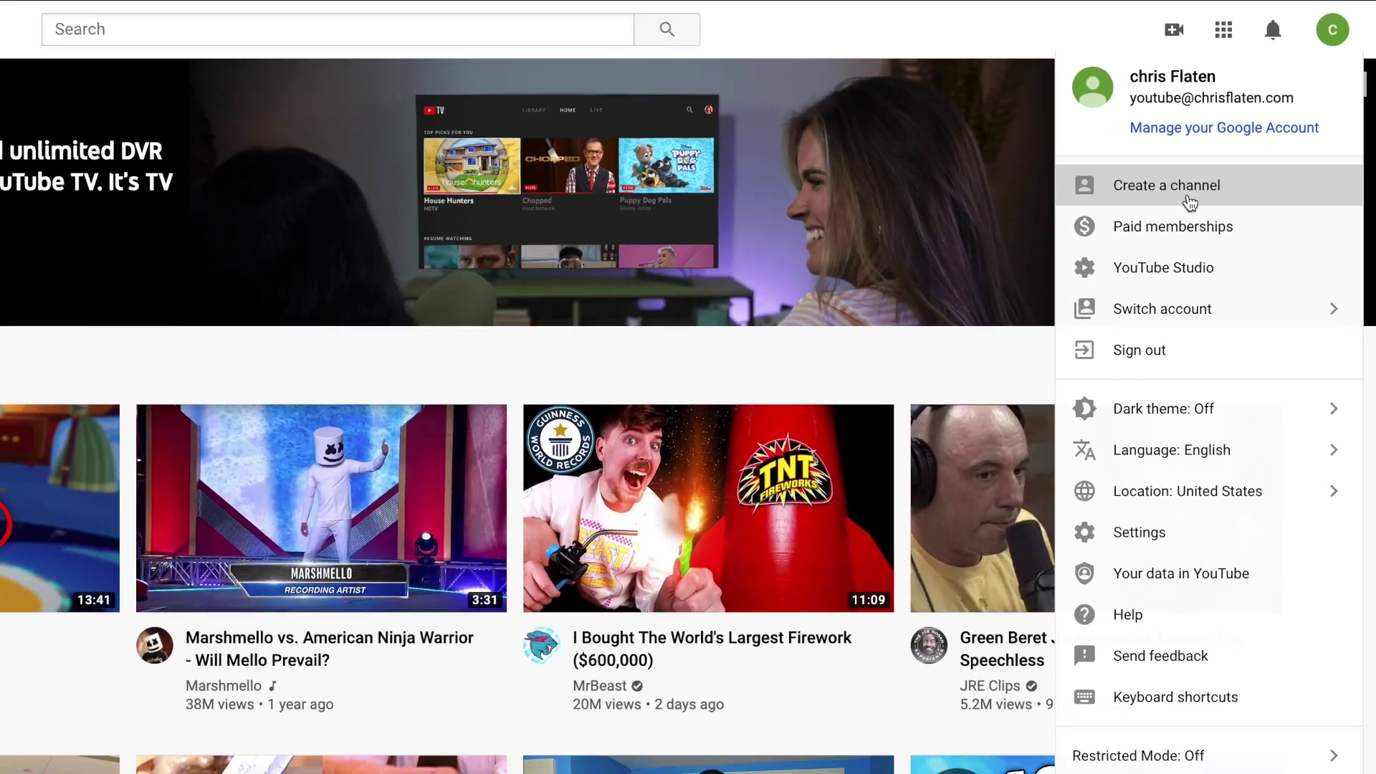
Step: Create a channel with the custom name 'Chris' How To Guide', acknowledging the new Google Account
left_click(1017, 242)
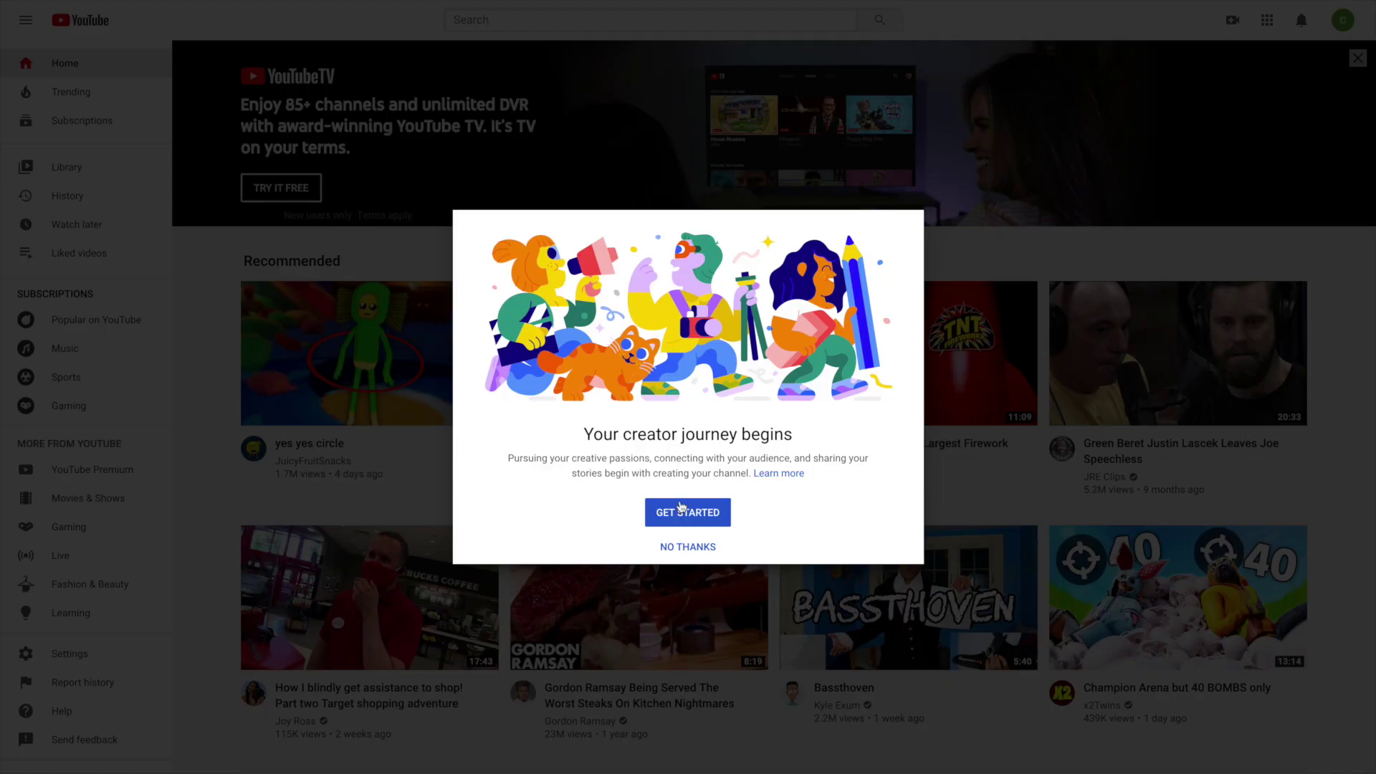
left_click(681, 507)
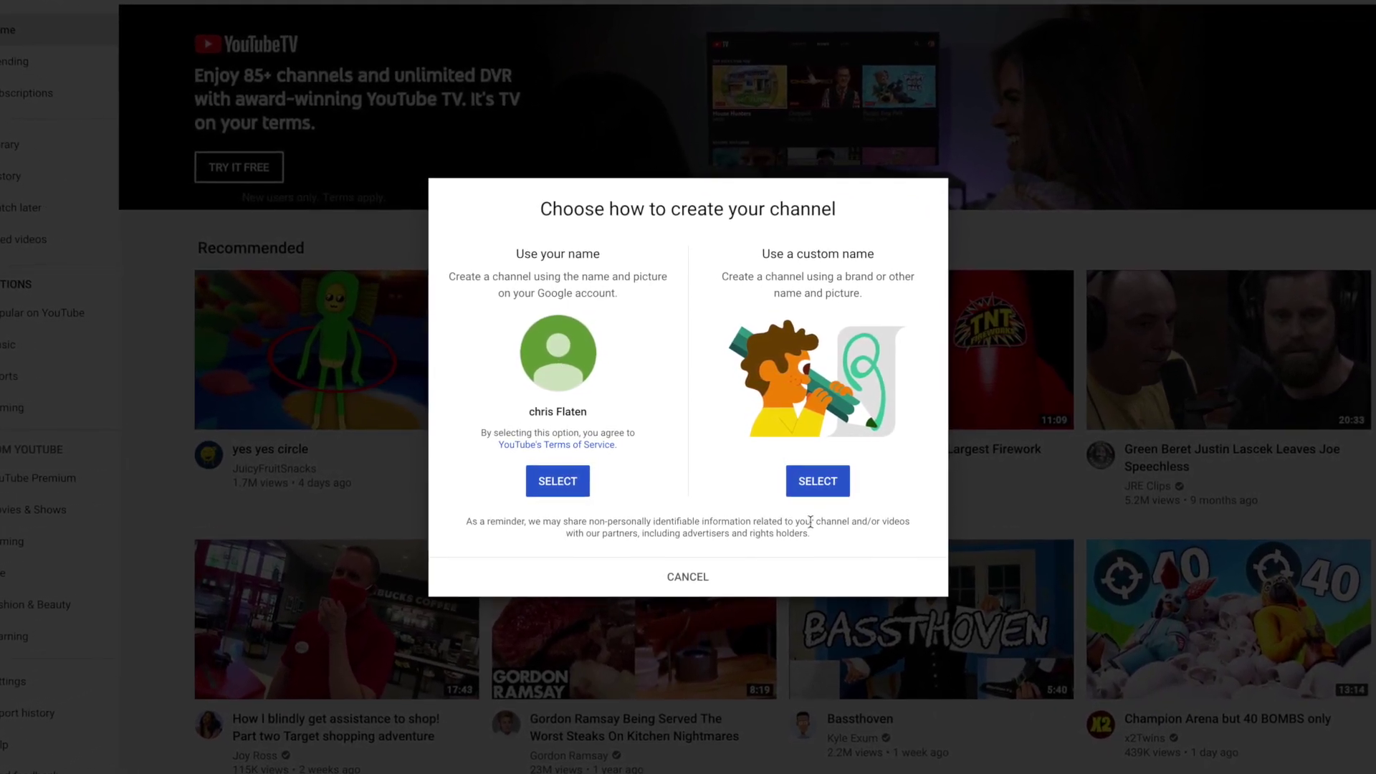
left_click(824, 487)
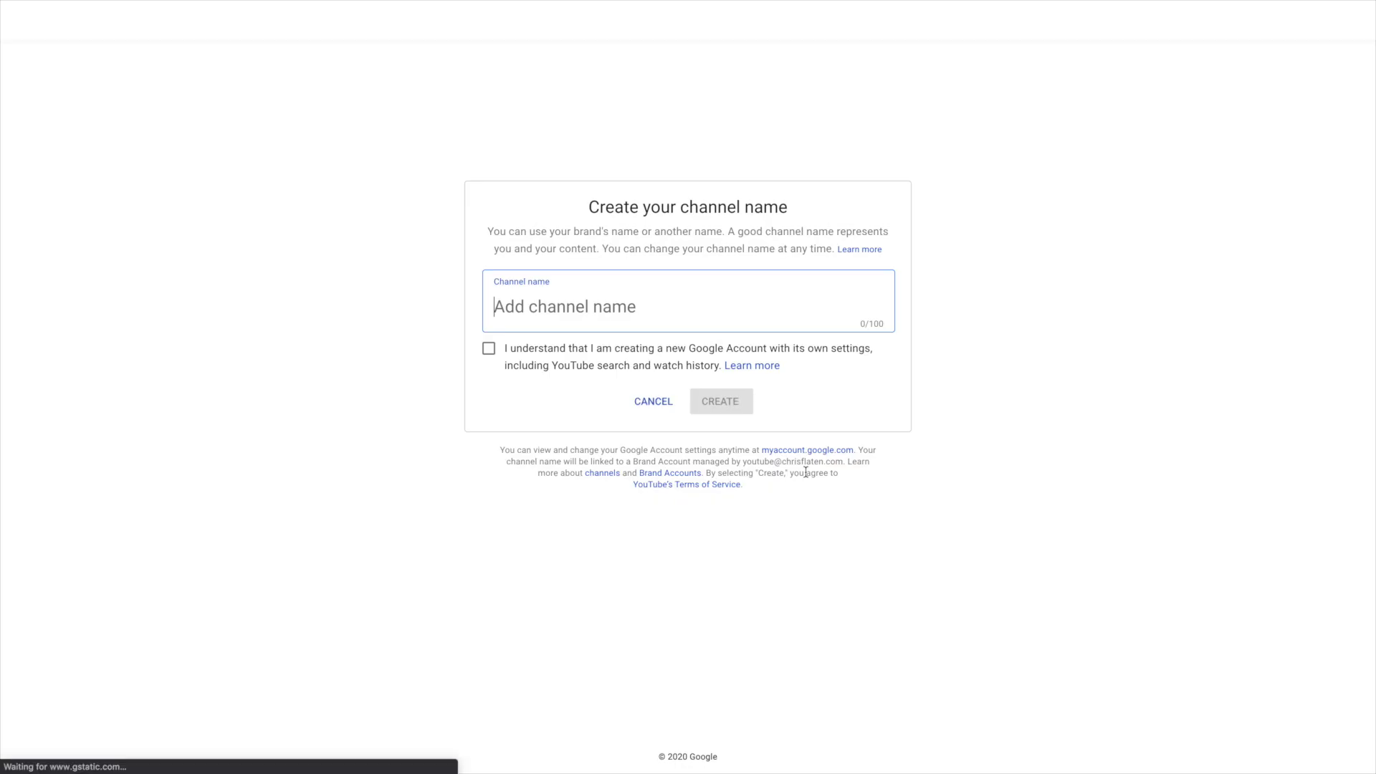
type("Chris' How To Guide")
left_click(488, 349)
left_click(737, 403)
Step: Add the description 'My goal is to make the world a better place through education.' and a website link, then save
scroll(737, 409, "down", 2)
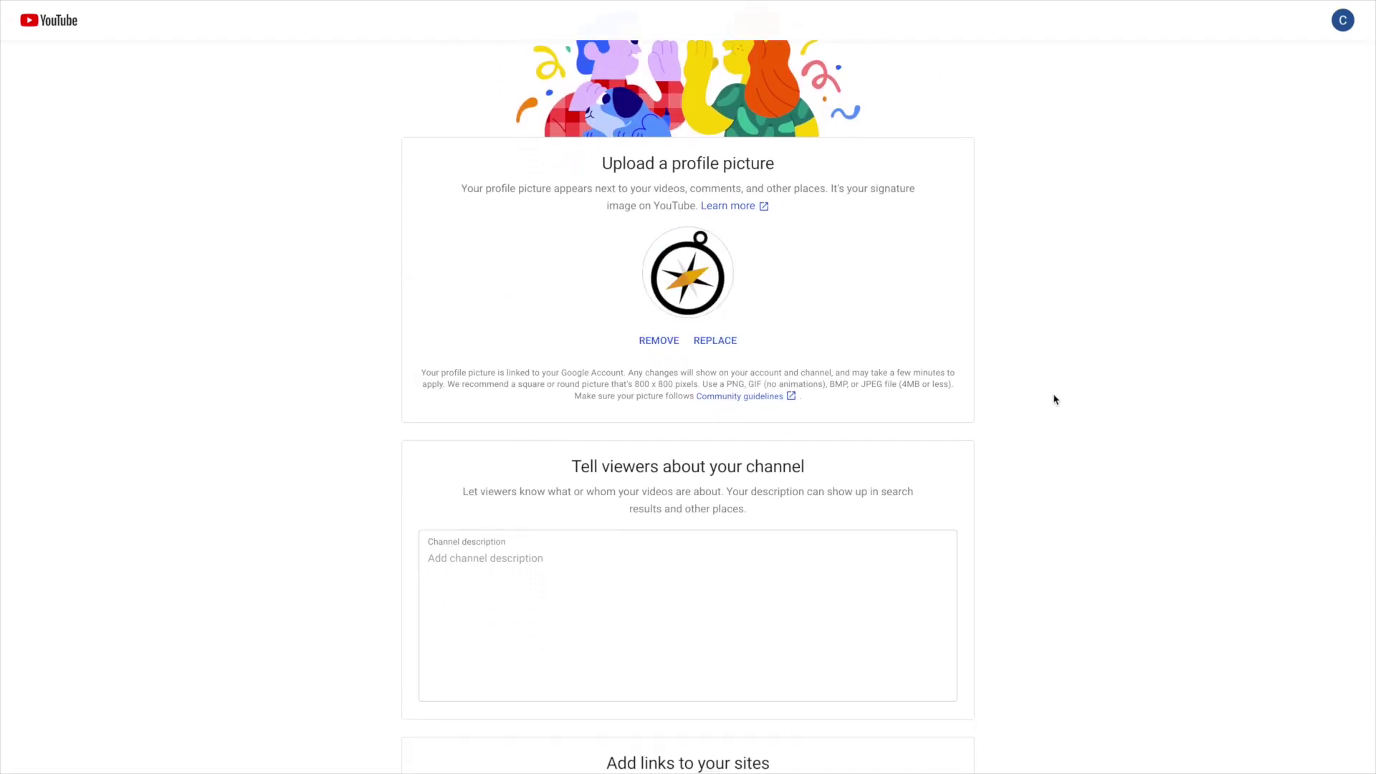
type("My goal is to make the world a bet")
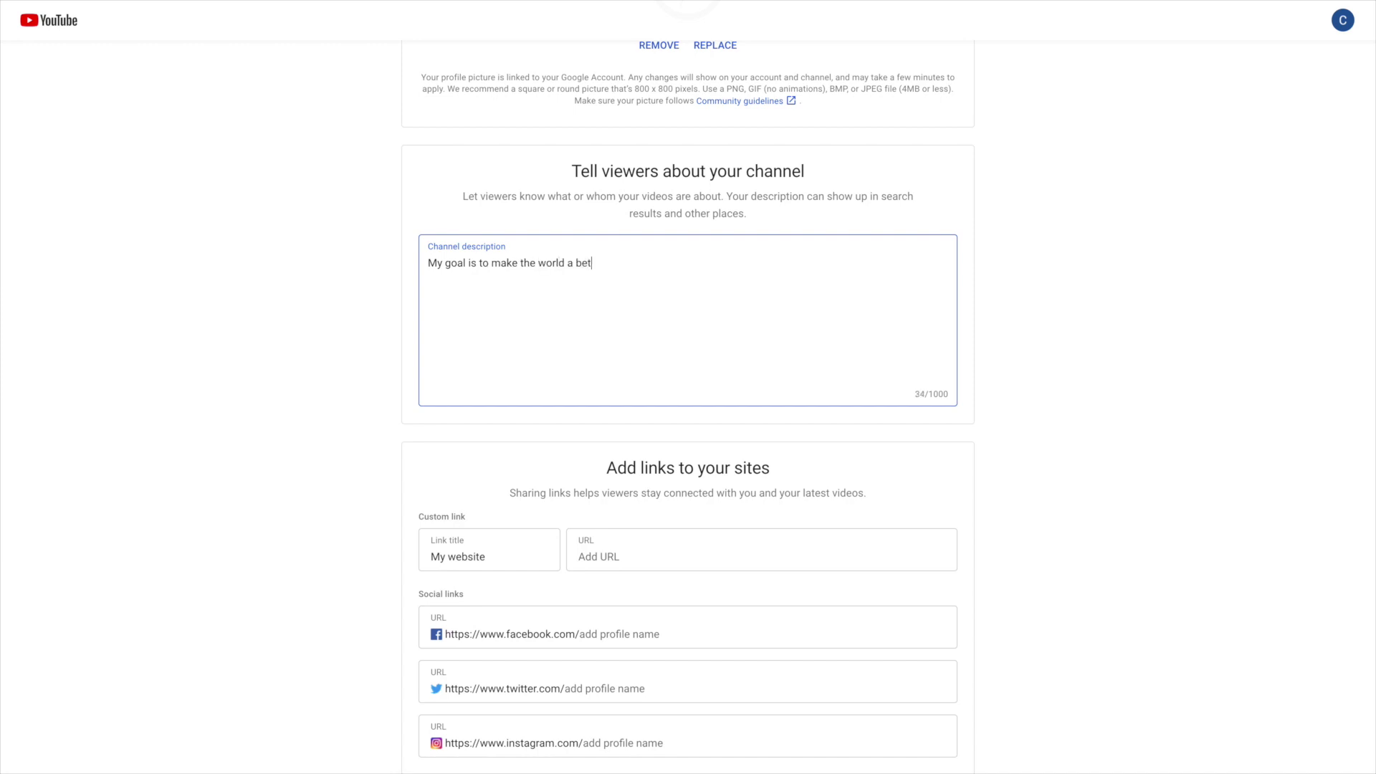
type("ter place through education.")
scroll(599, 482, "down", 2)
left_click(605, 435)
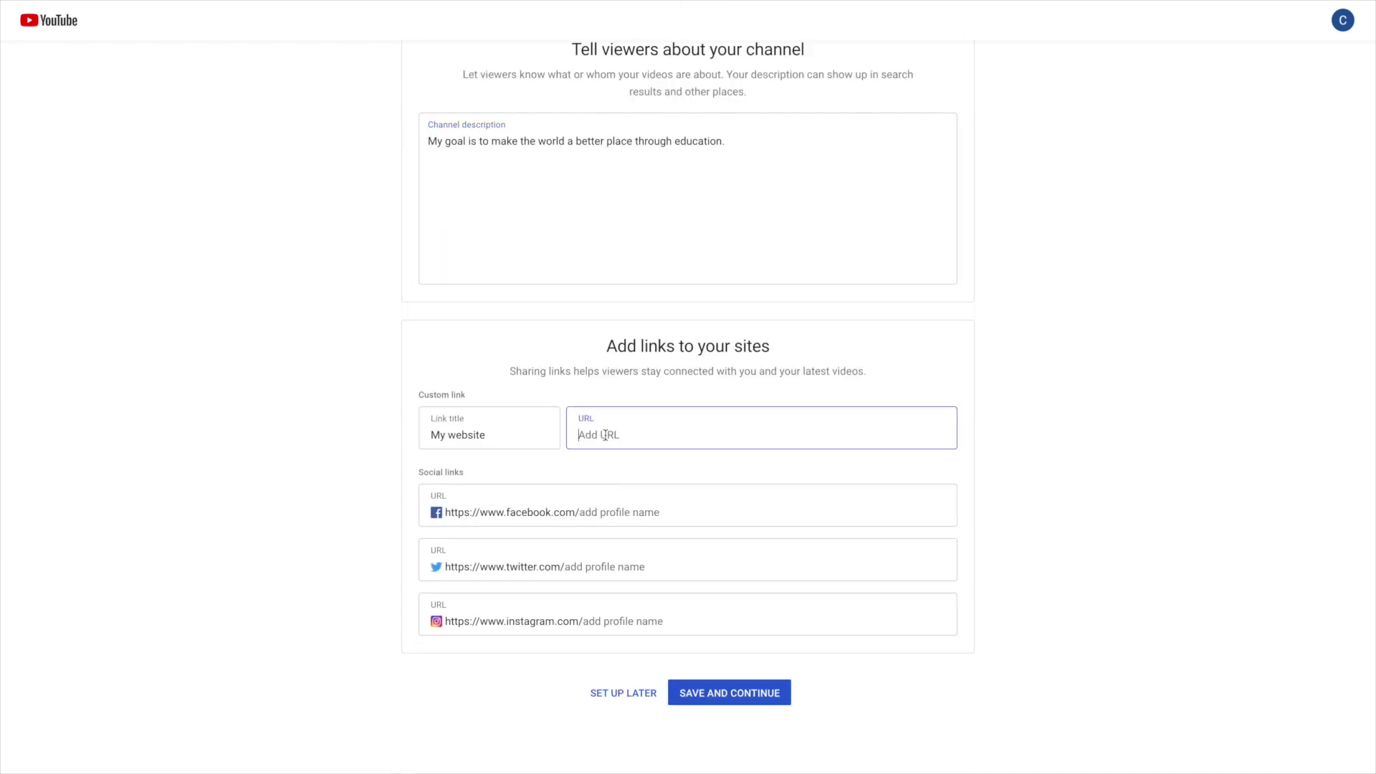
type("chris")
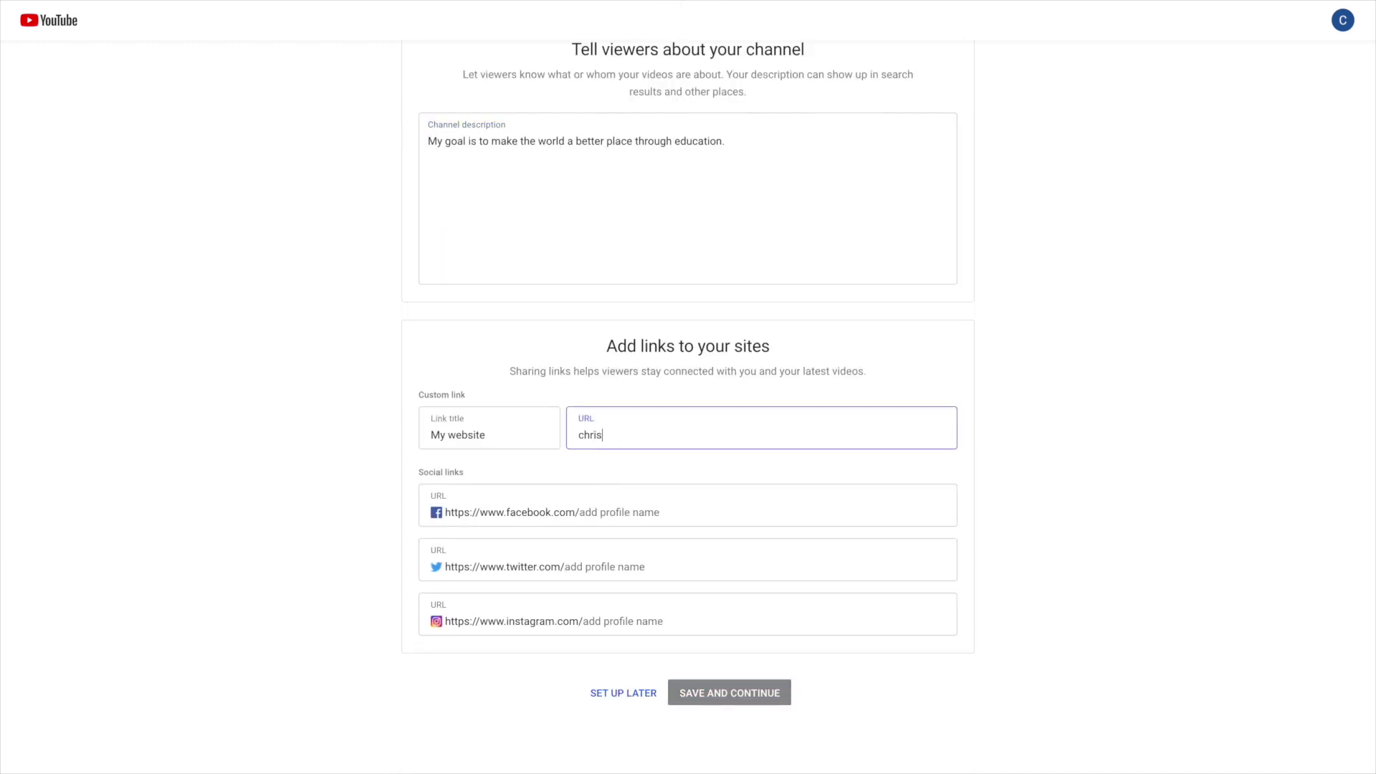
type("flaten.com")
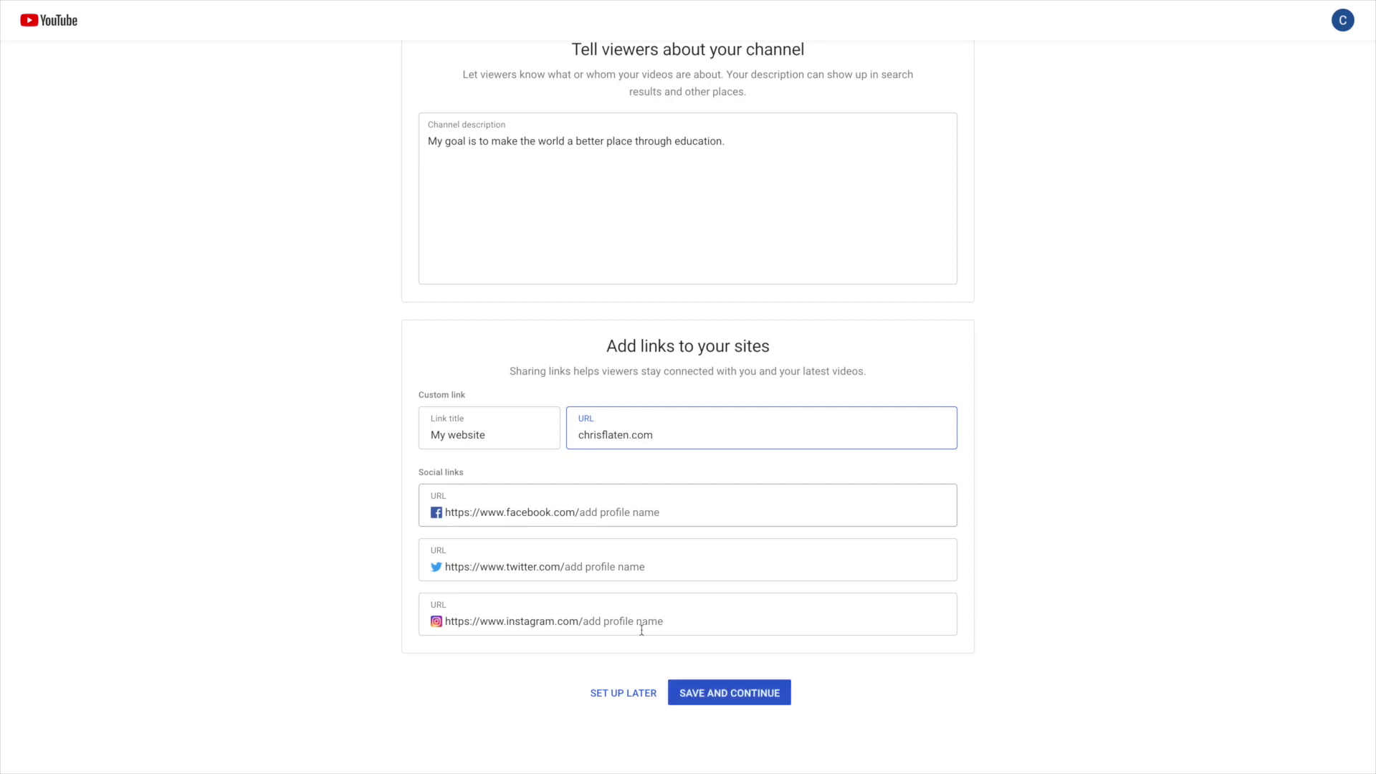
left_click(698, 692)
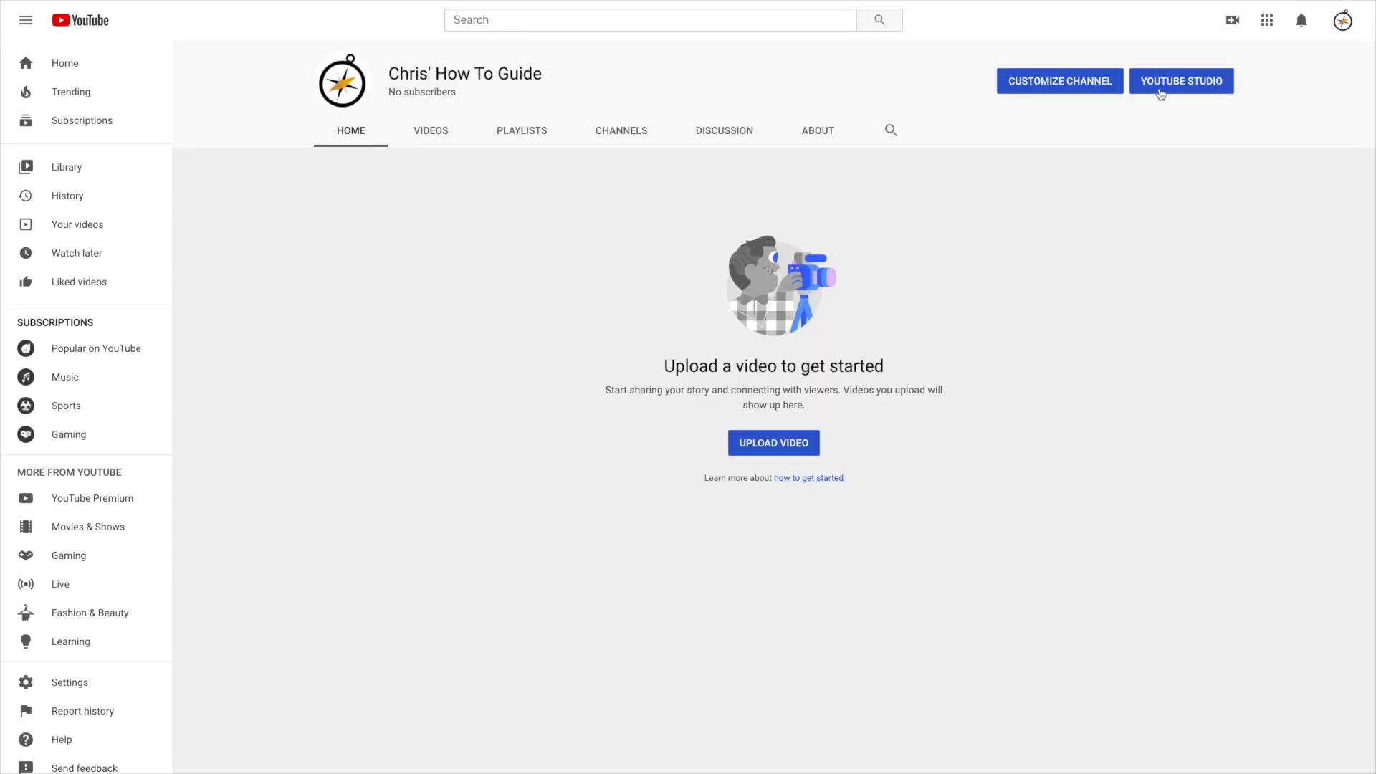
Step: Open the channel in YouTube Studio, dismiss the welcome message, and check the Videos and Playlists pages
left_click(1154, 81)
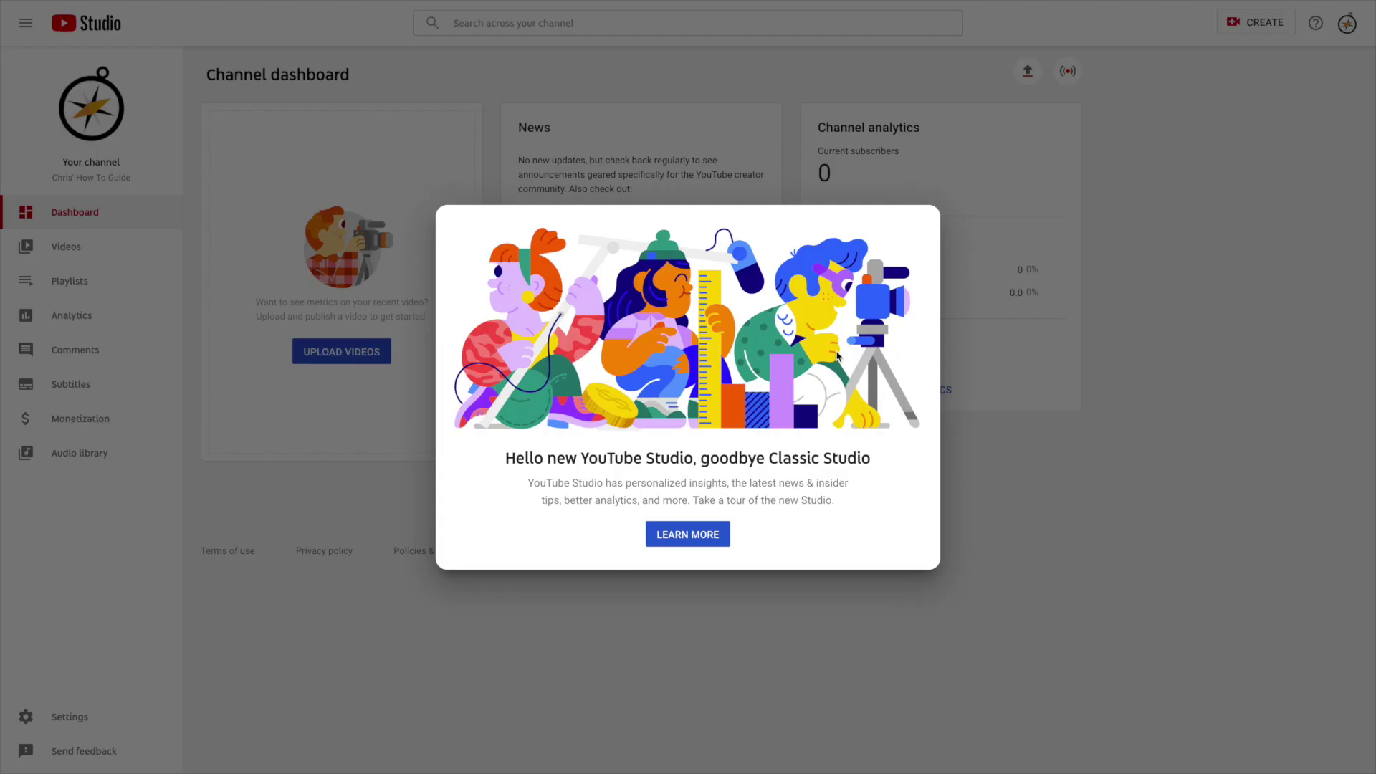
left_click(231, 508)
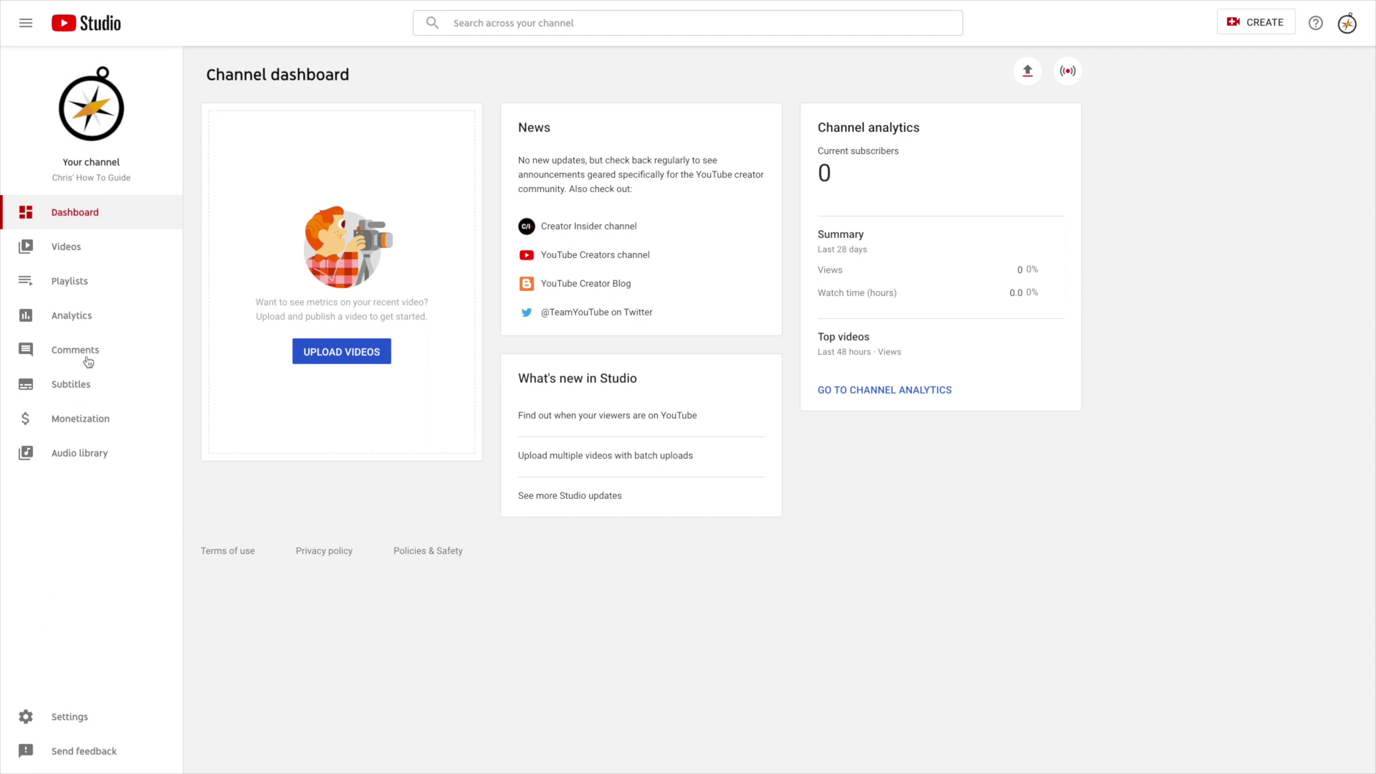
left_click(89, 248)
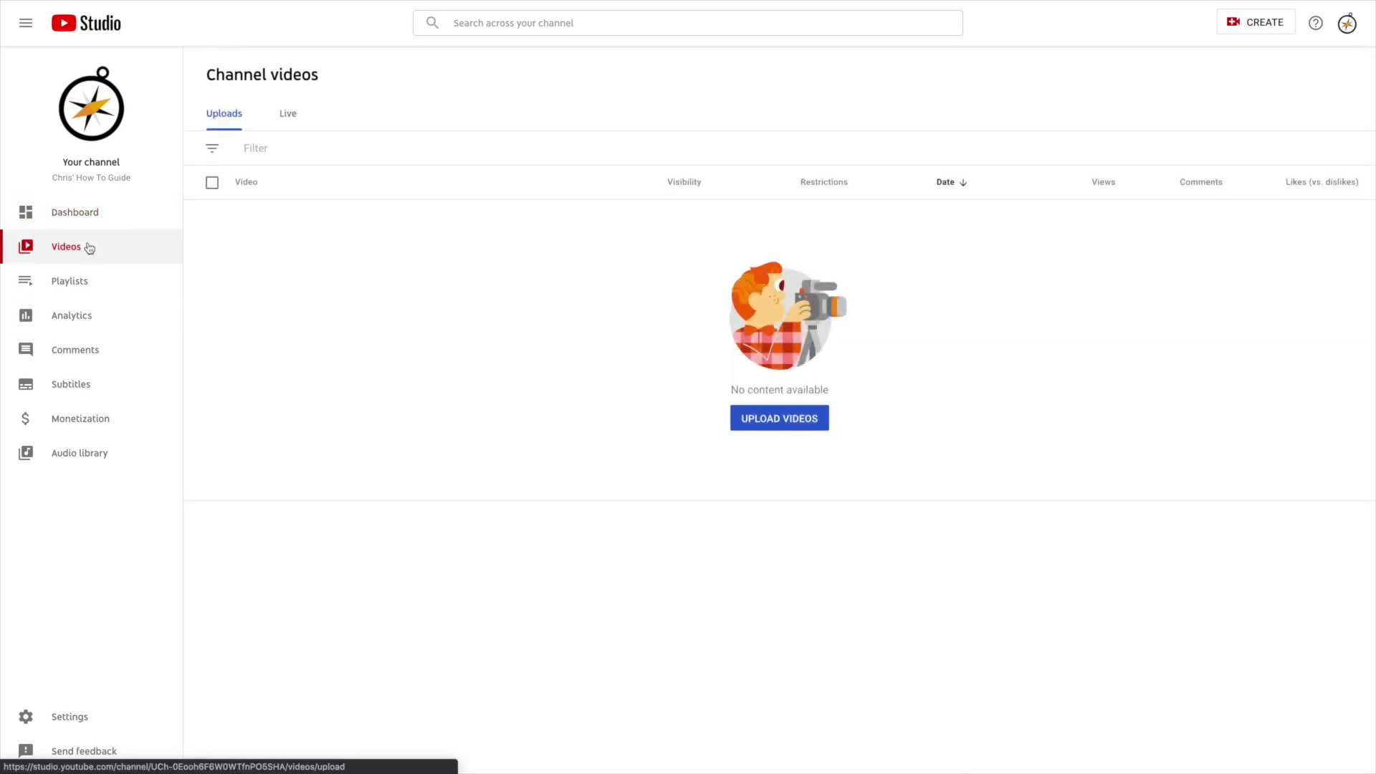
left_click(92, 281)
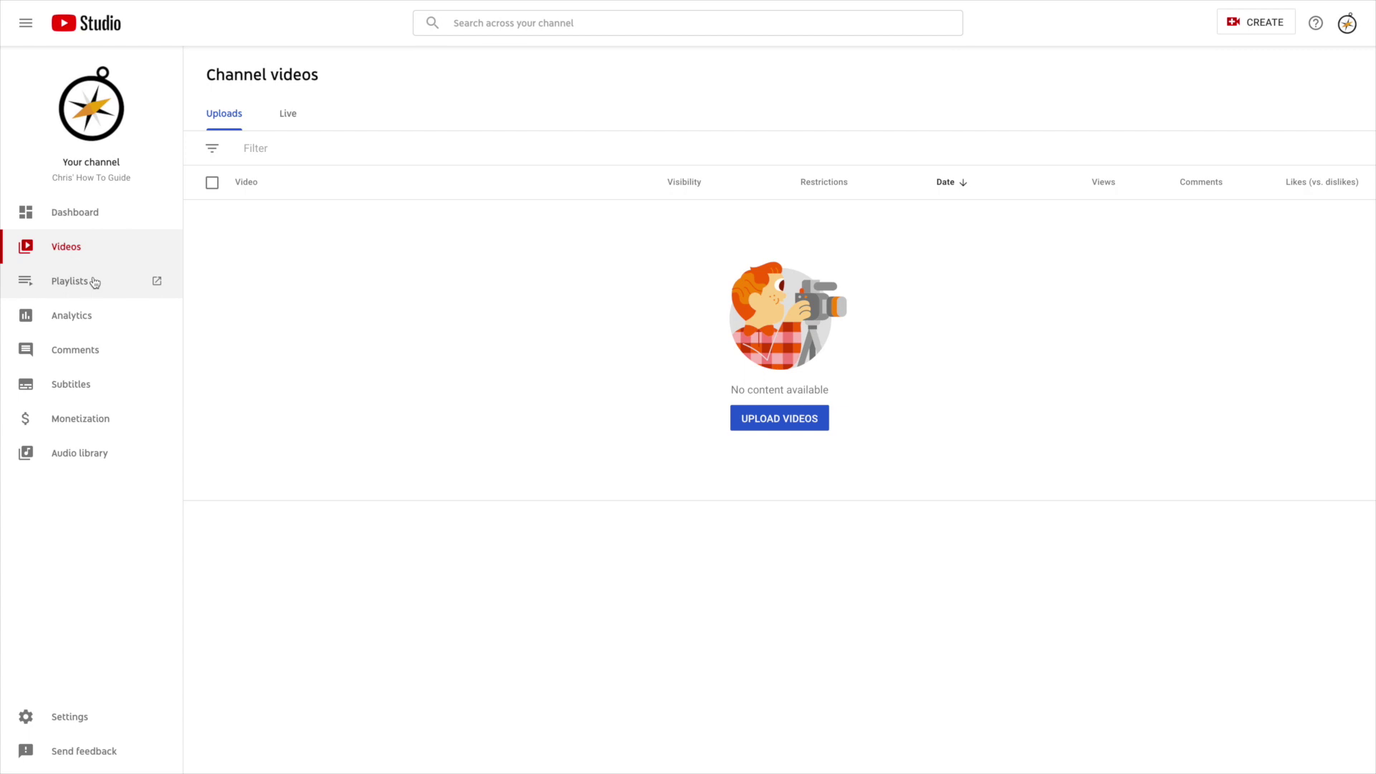
Step: View Analytics, then go to Comments and dismiss the comment-filter tip
left_click(84, 315)
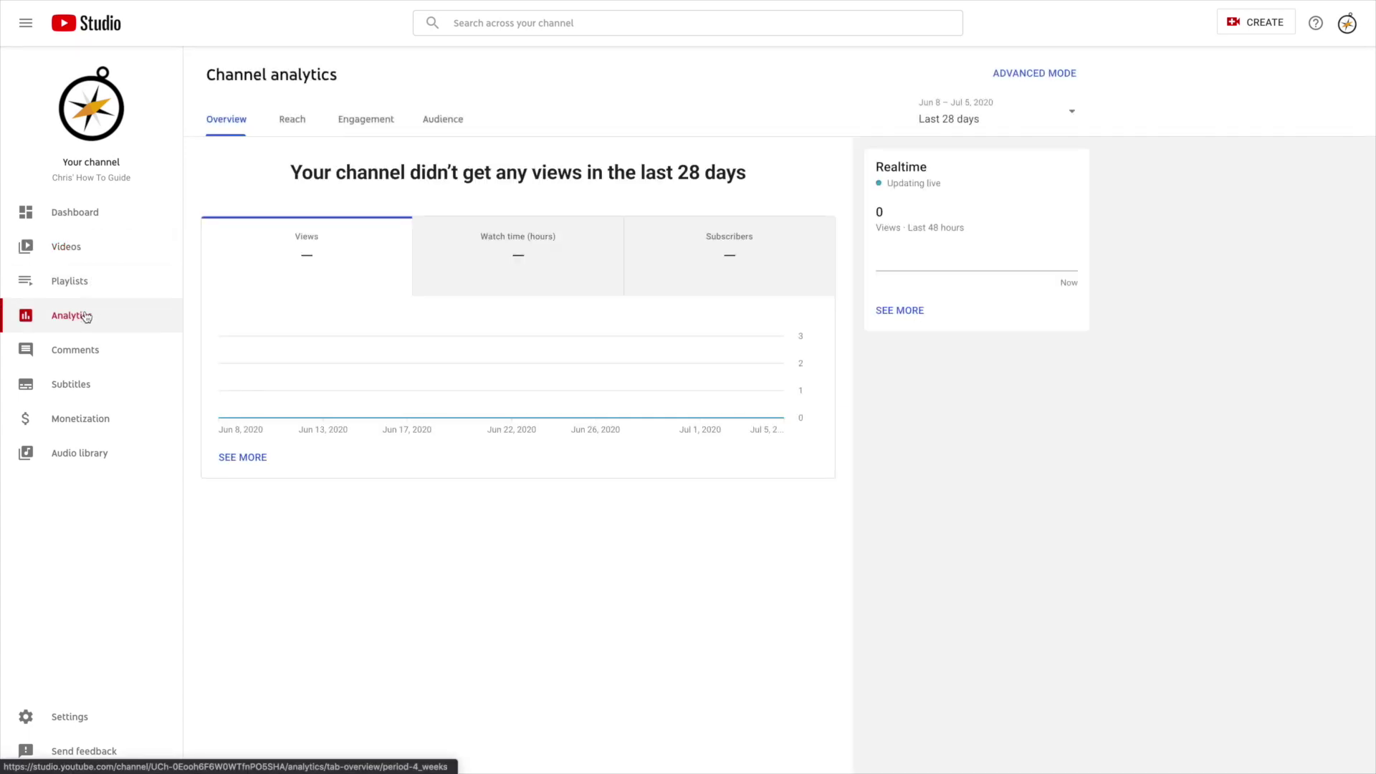
left_click(83, 351)
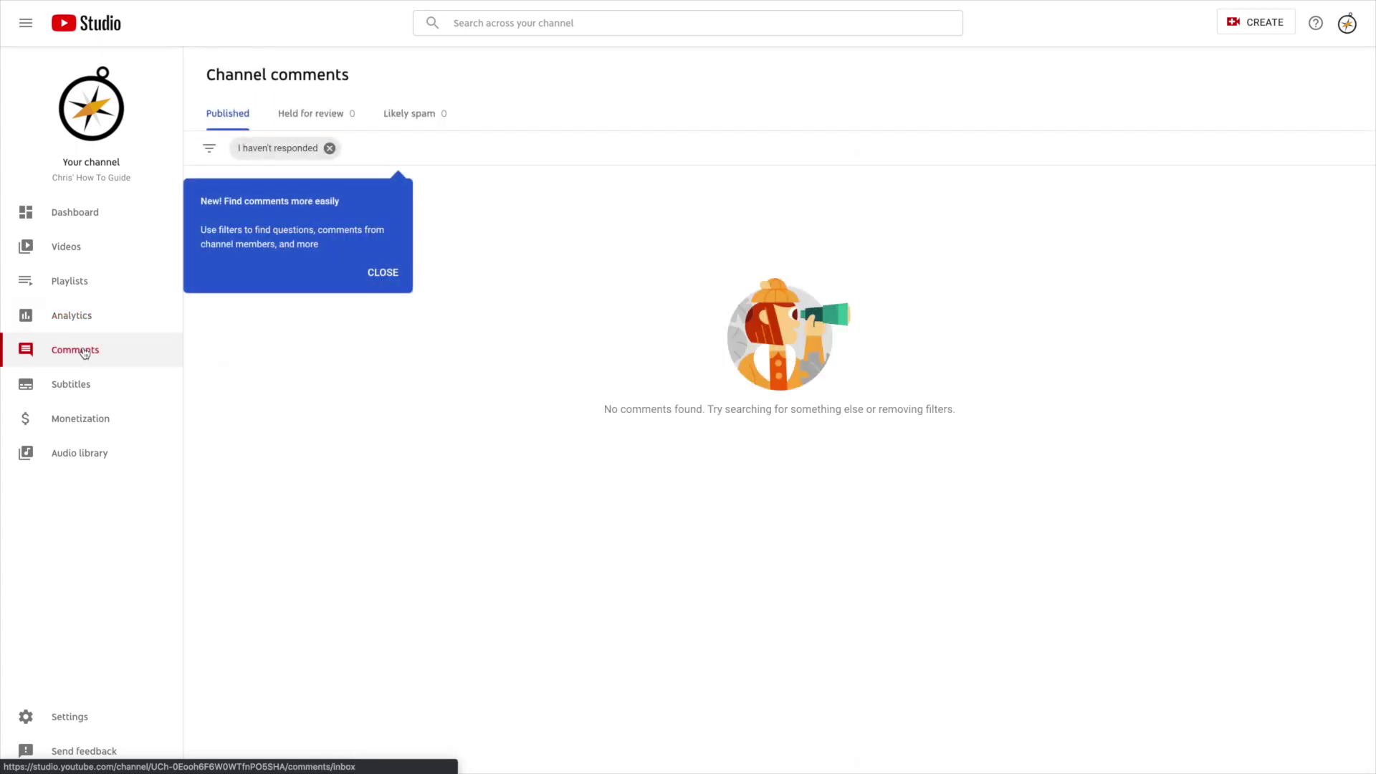
left_click(387, 273)
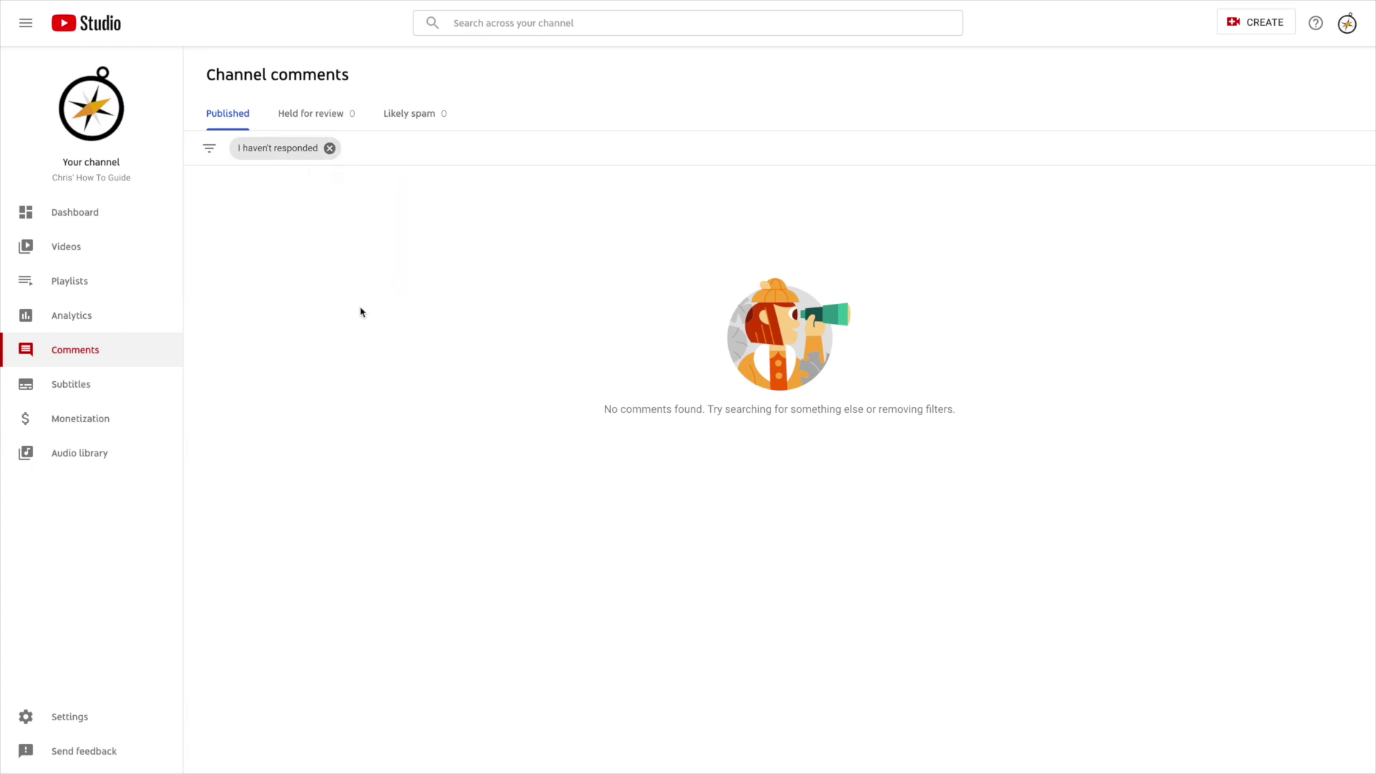
Step: Visit Subtitles and Monetization, then filter the Audio library to tracks requiring attribution
left_click(93, 386)
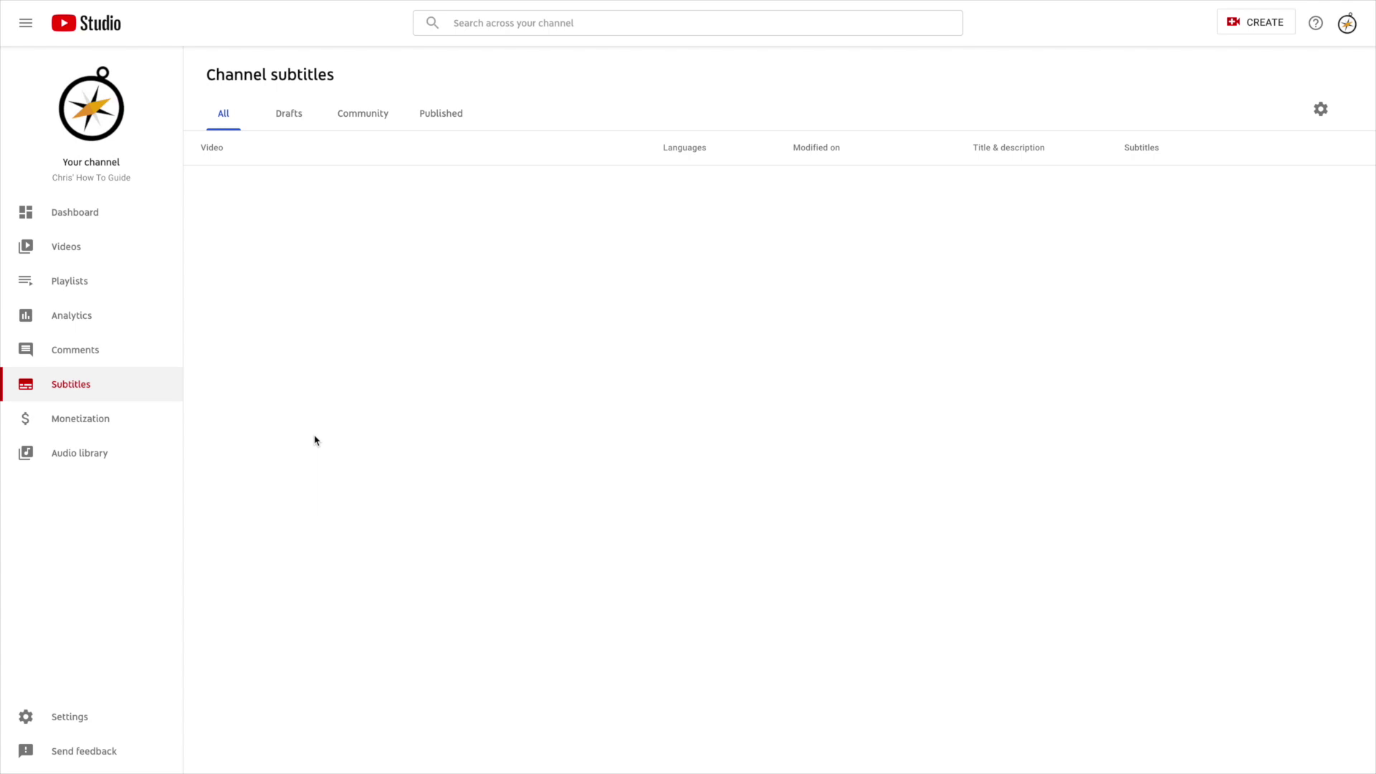
left_click(126, 423)
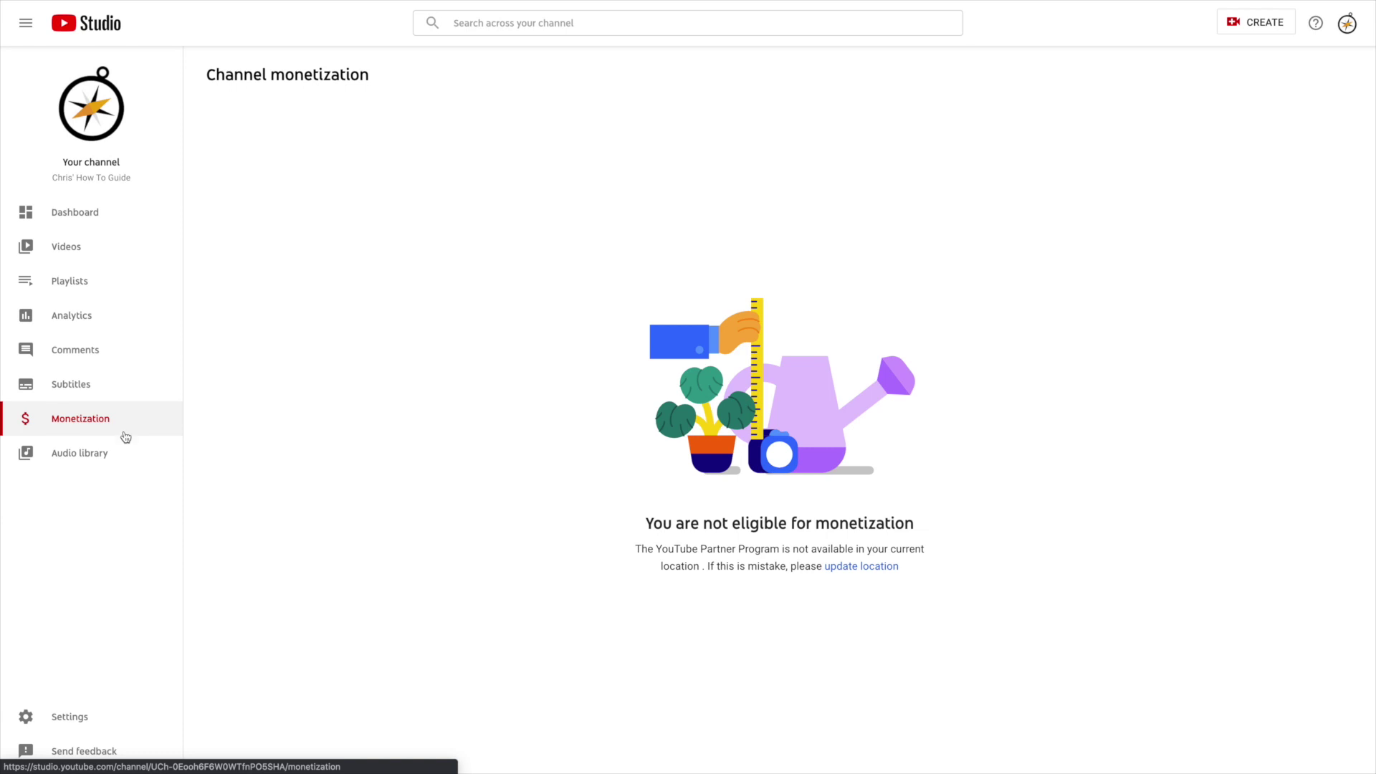
left_click(111, 455)
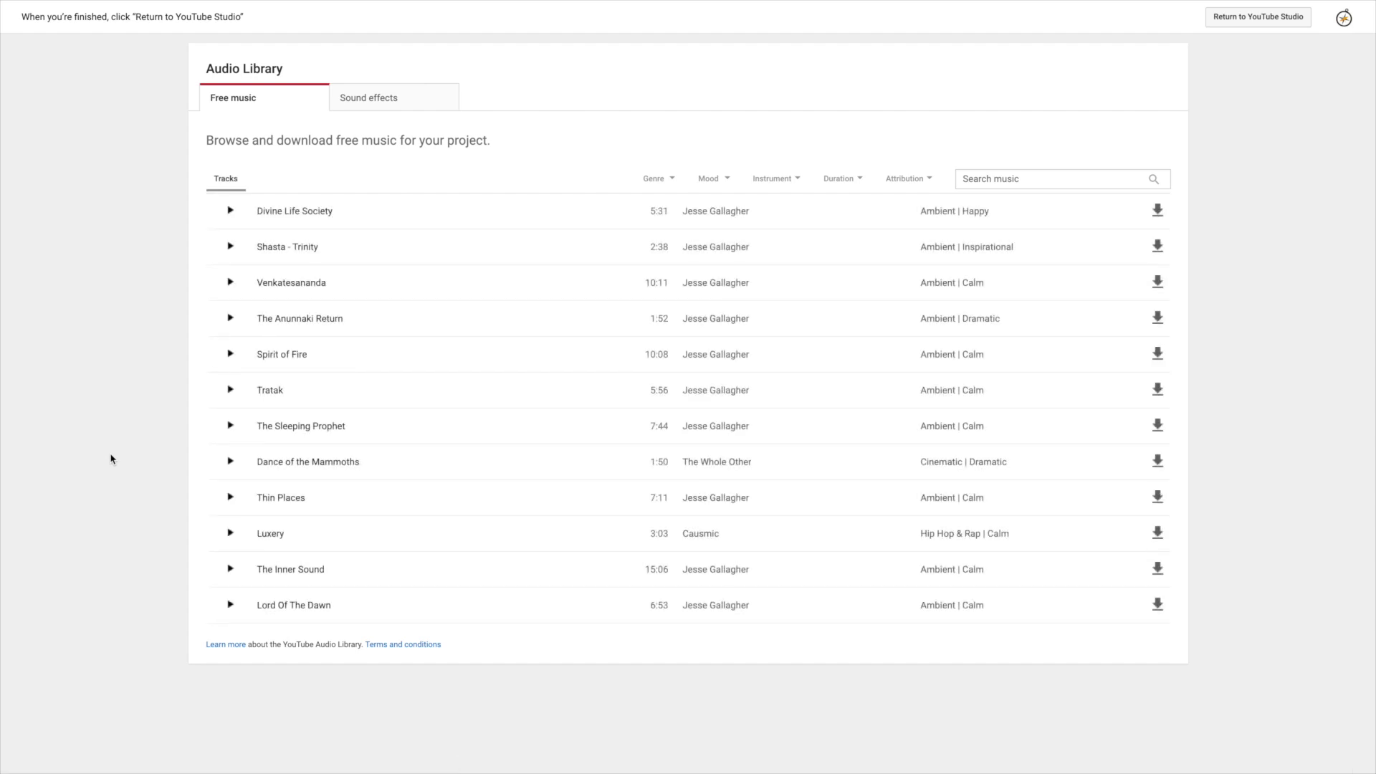
left_click(918, 186)
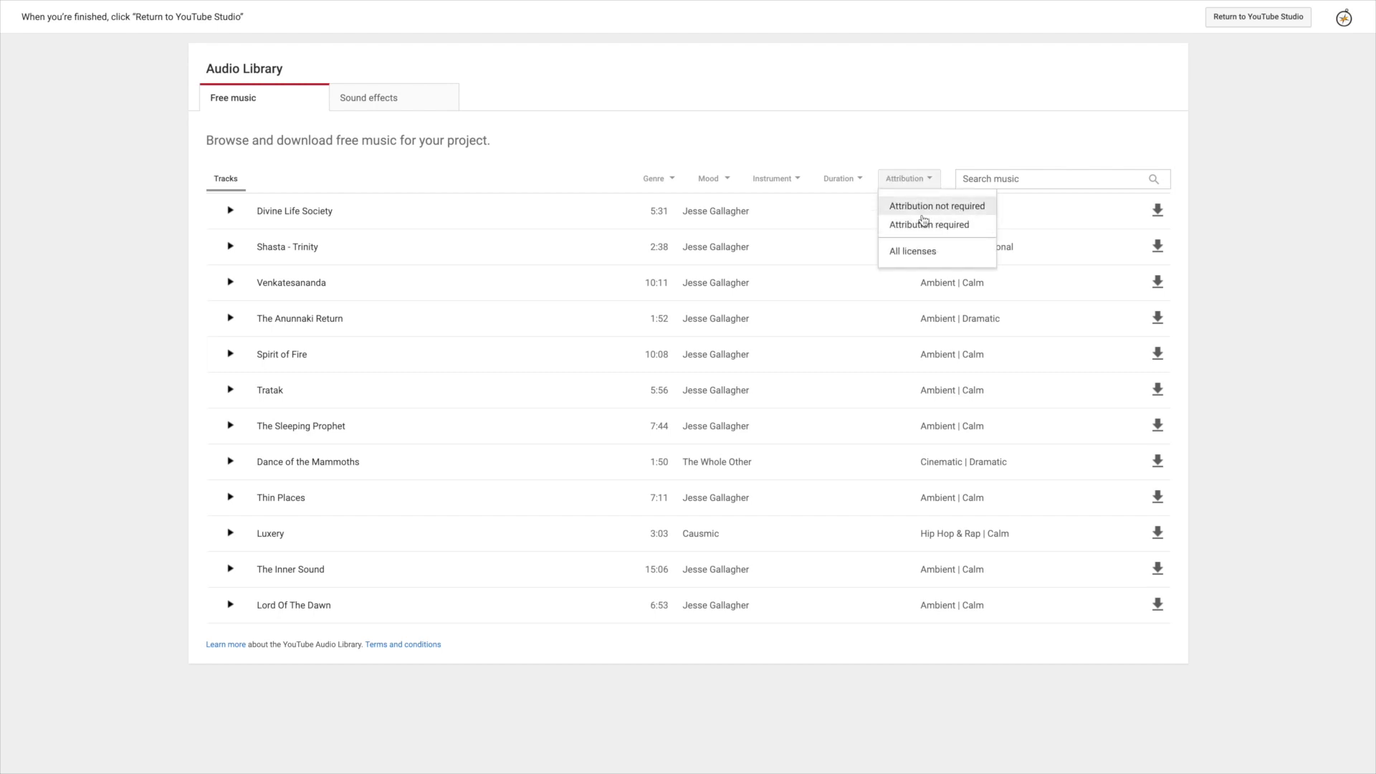
left_click(926, 222)
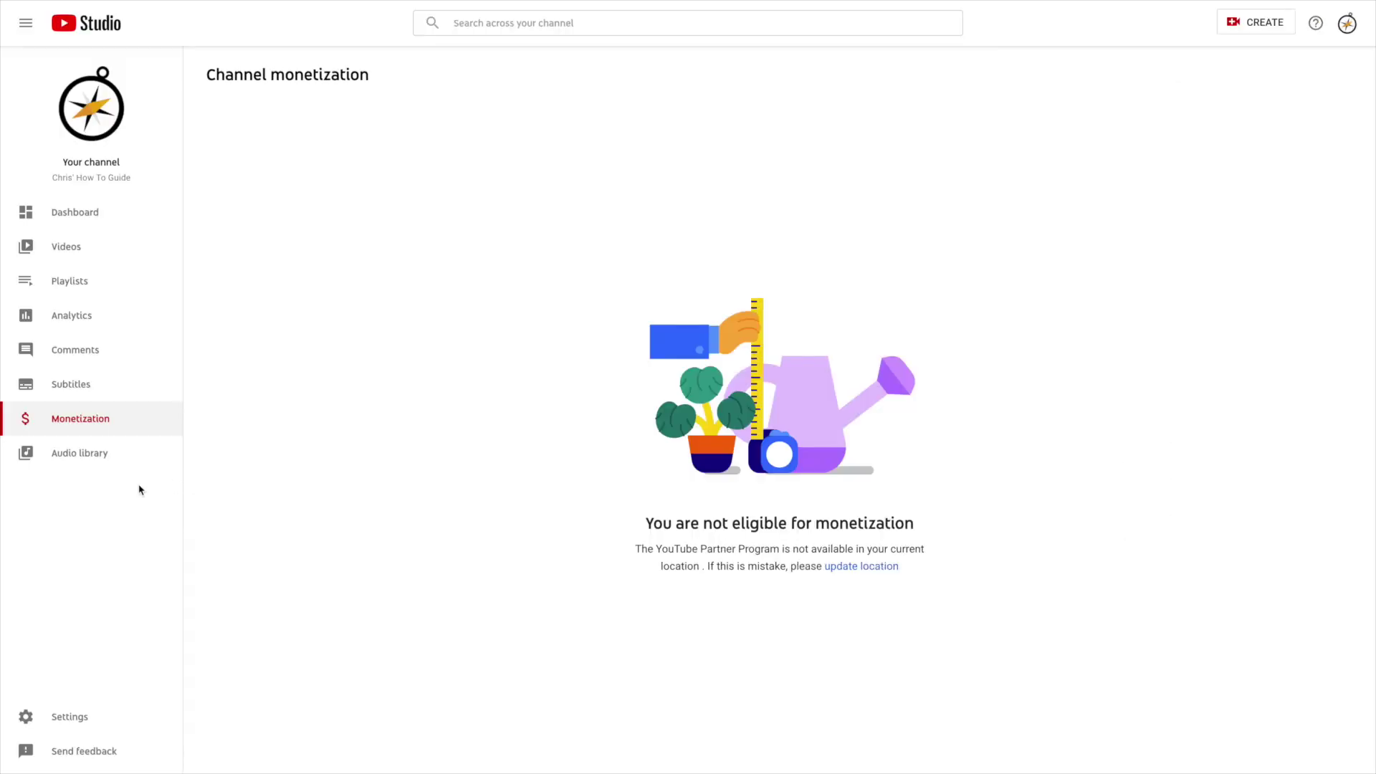
Step: In channel settings, add keyword How To Guide, set country to United States, and mark not made for kids
left_click(103, 718)
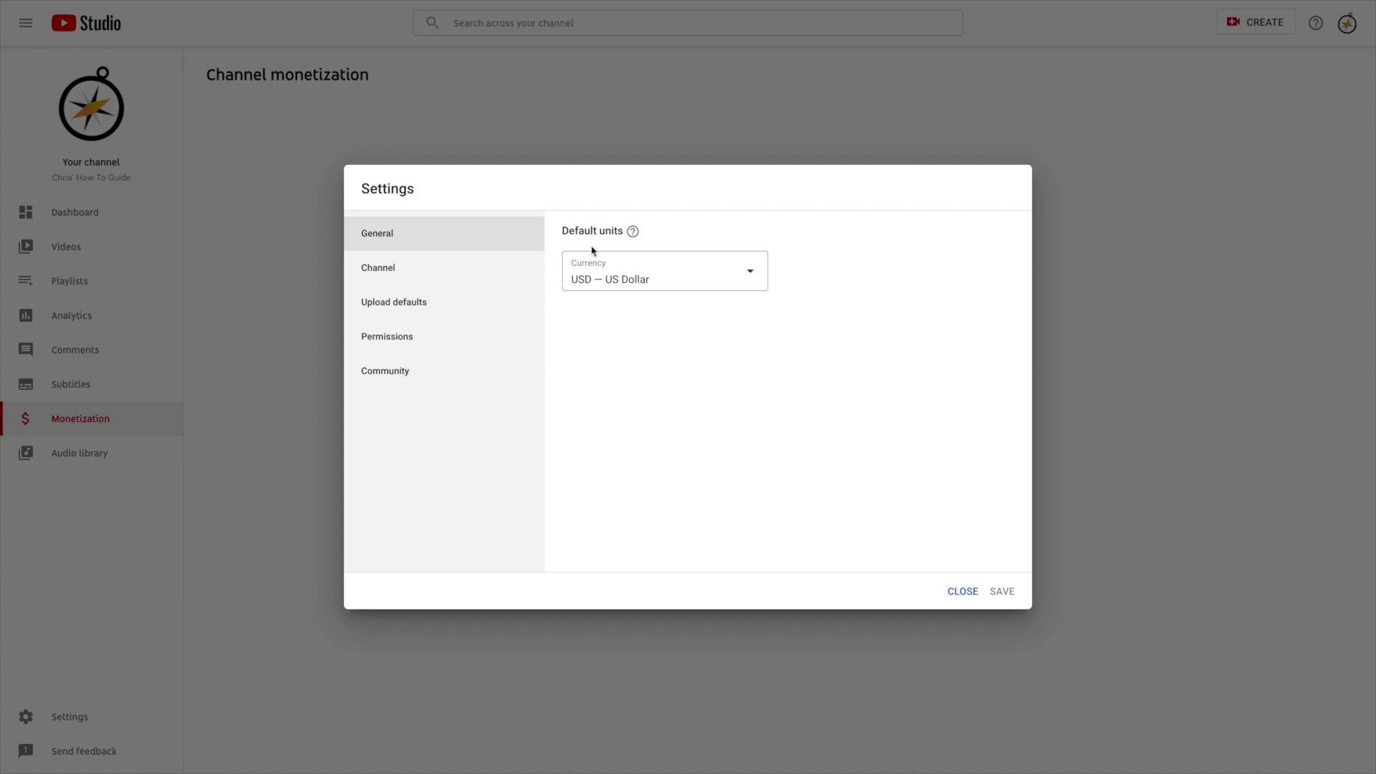
left_click(437, 277)
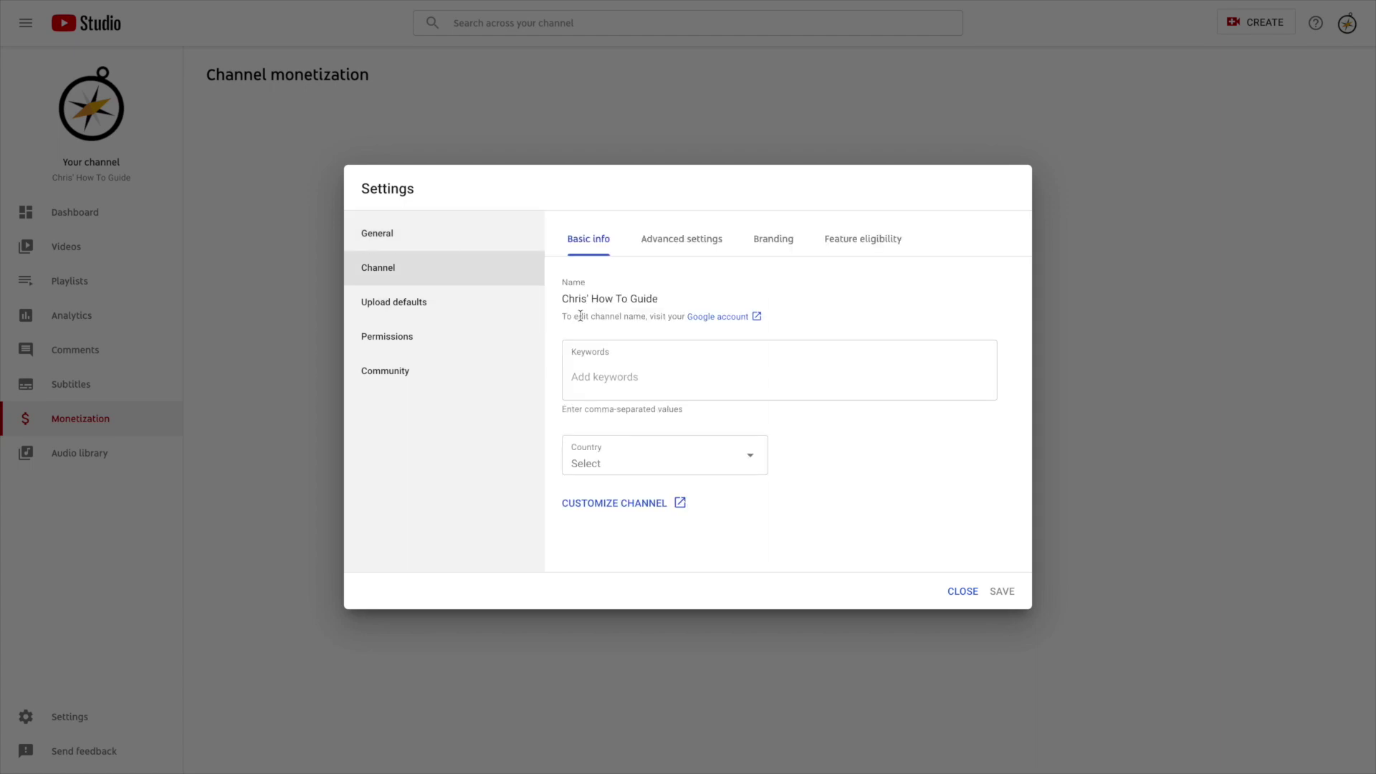
left_click(606, 378)
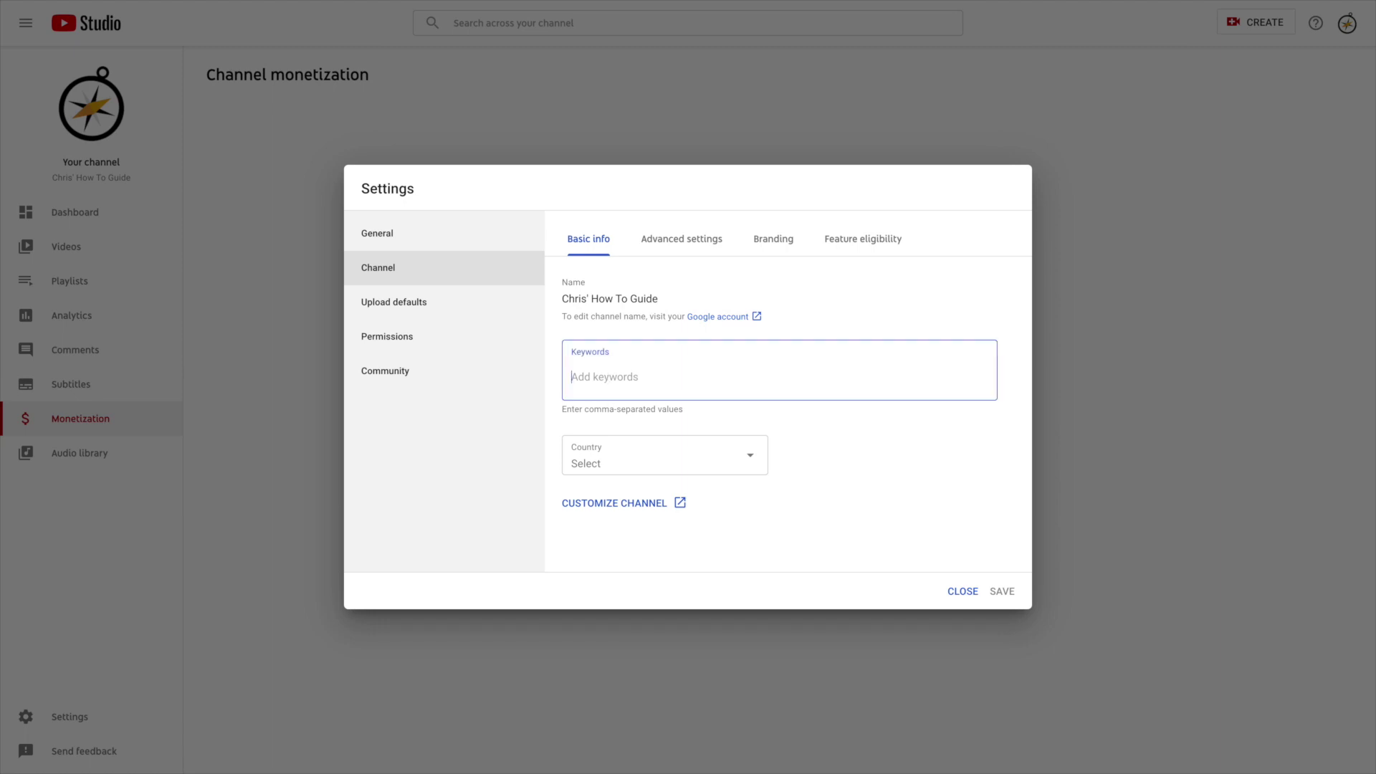
type("How")
key("Return")
left_click(719, 462)
scroll(634, 215, "down", 20)
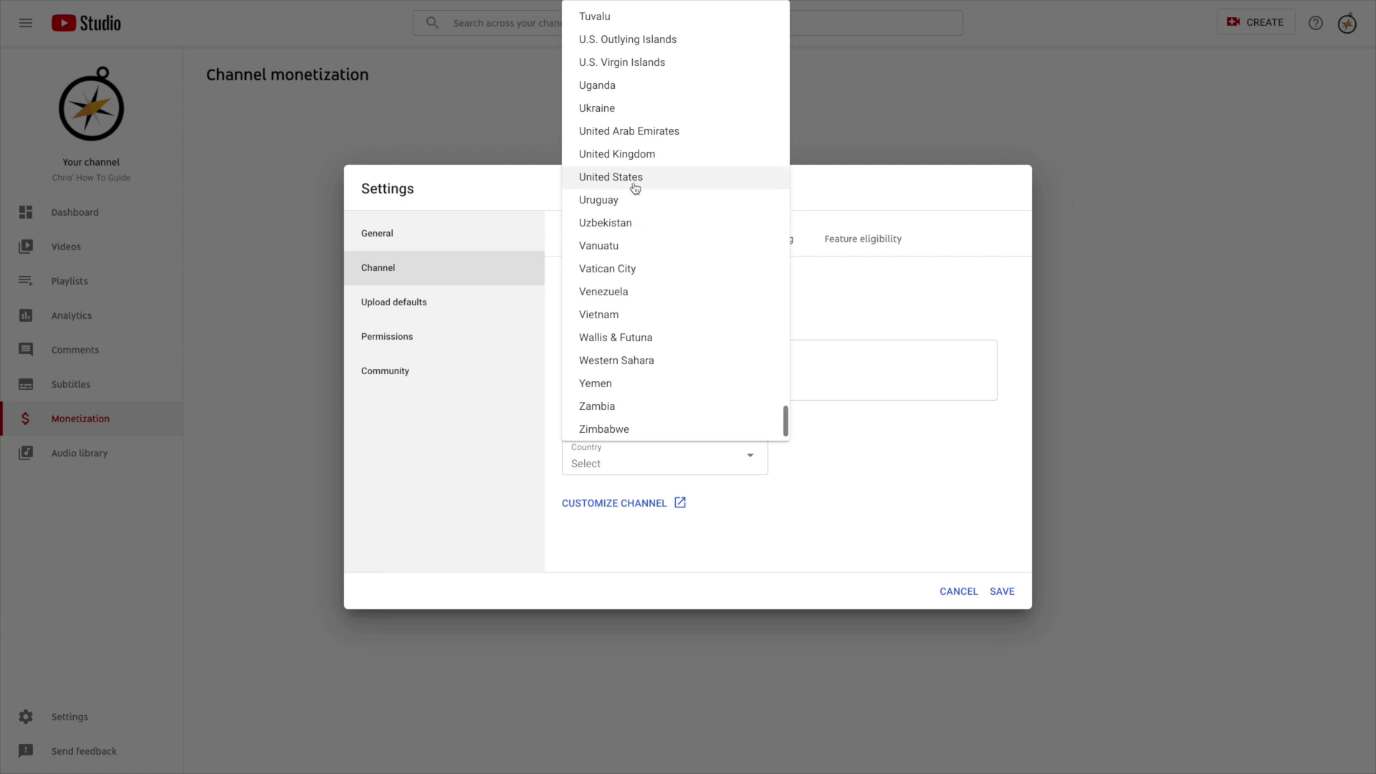
left_click(634, 176)
left_click(684, 239)
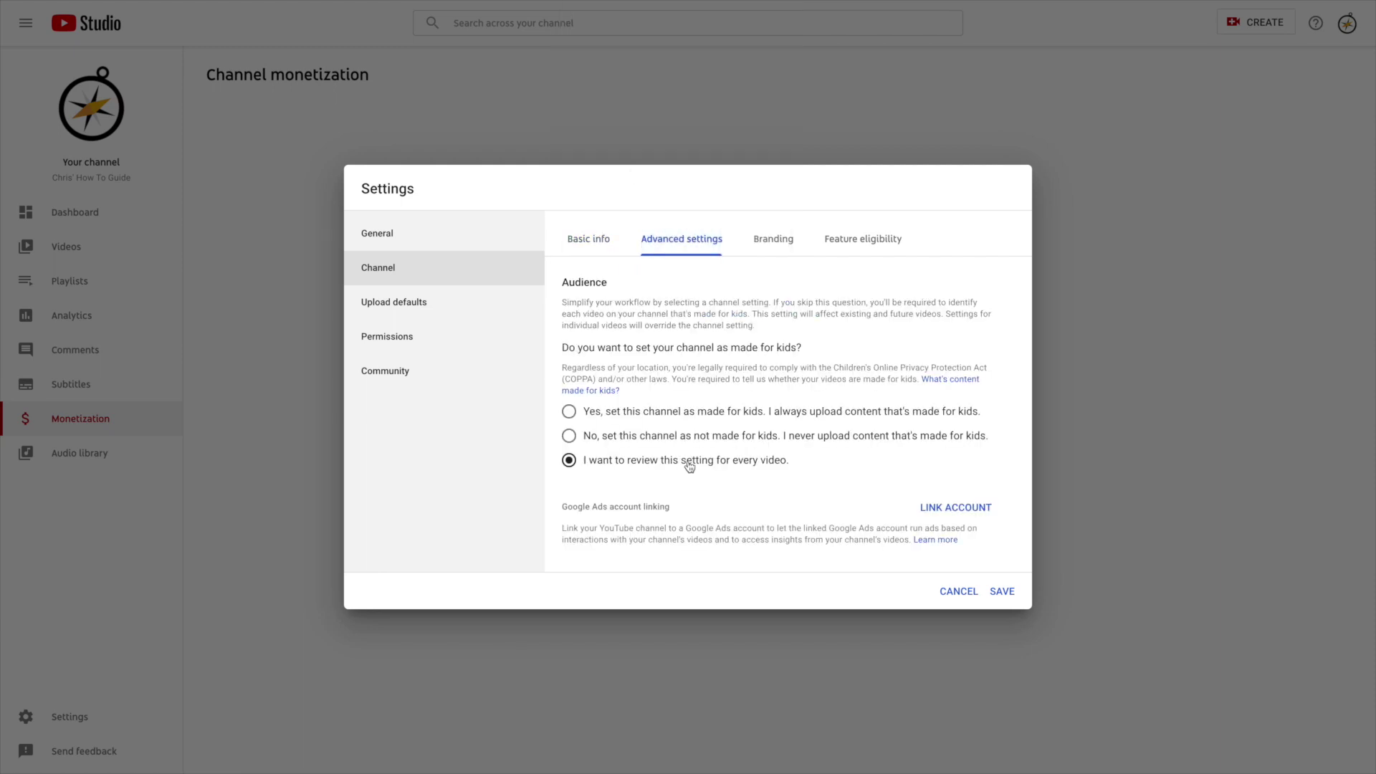
left_click(697, 437)
Step: Review the channel's feature eligibility, start phone verification, and save the channel settings
left_click(772, 243)
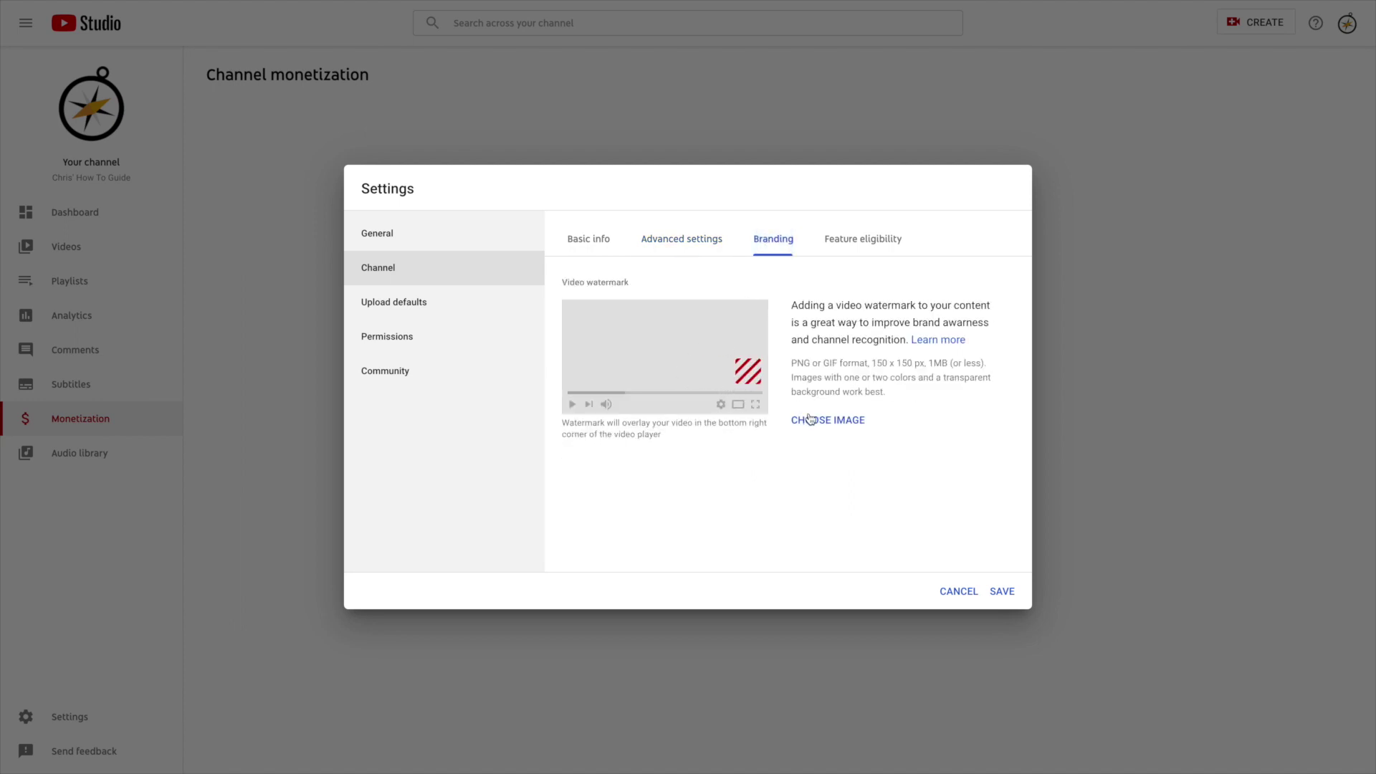
left_click(866, 245)
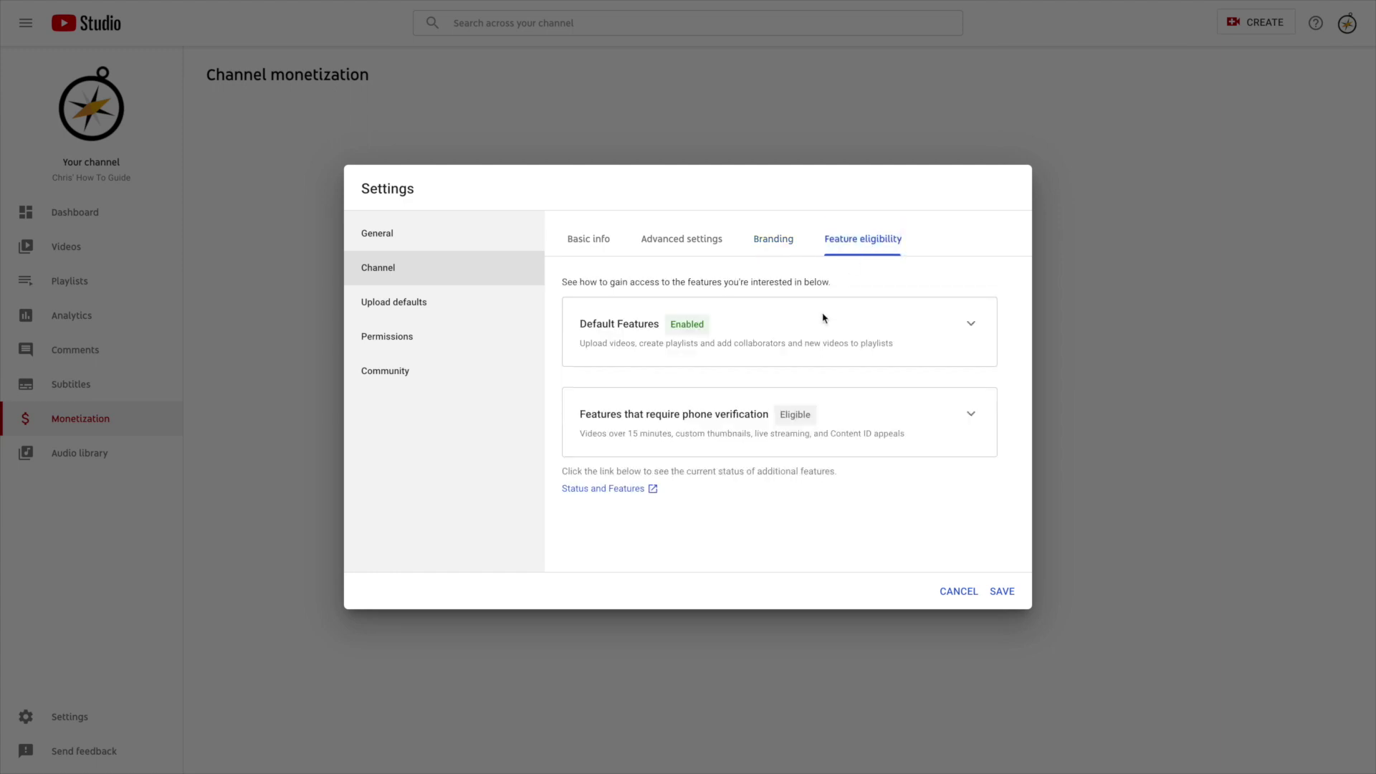
left_click(971, 326)
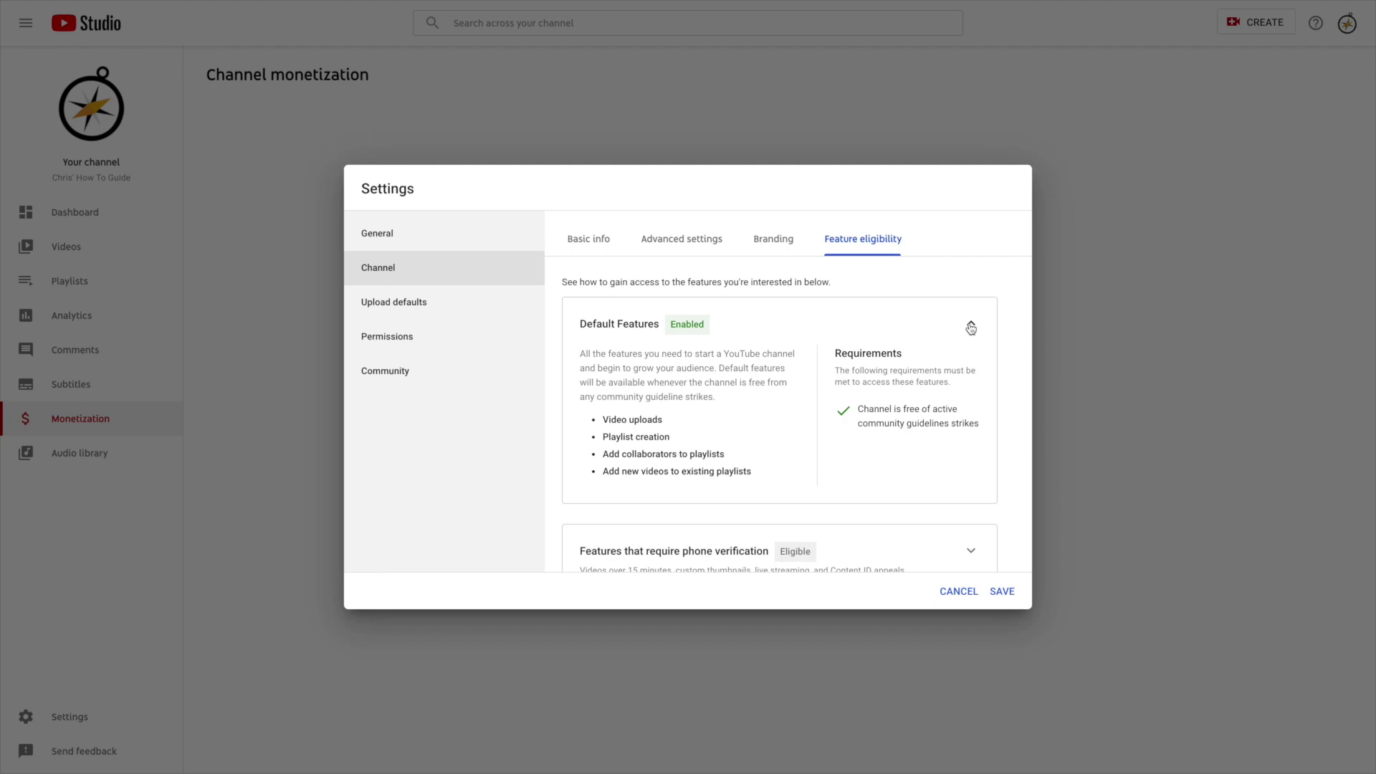
left_click(970, 327)
left_click(971, 410)
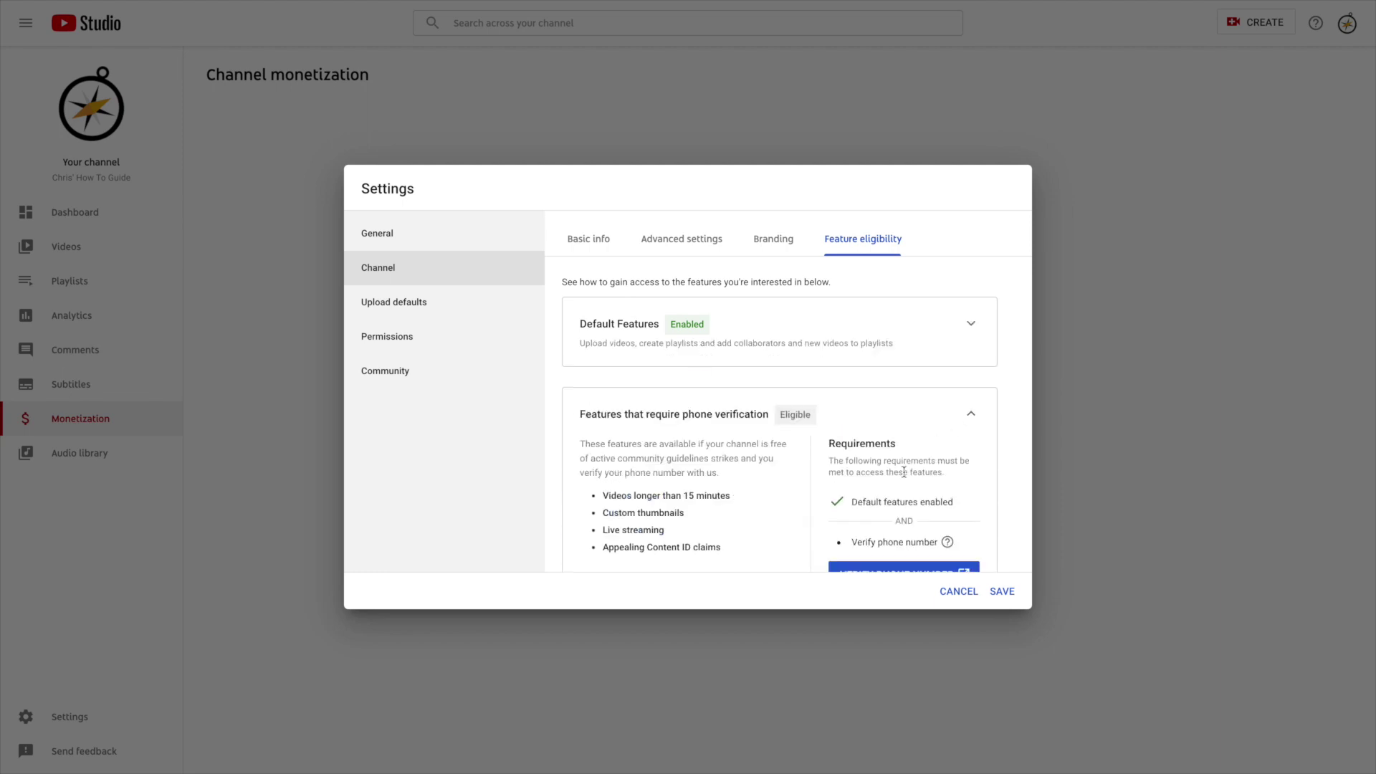
scroll(903, 459, "down", 2)
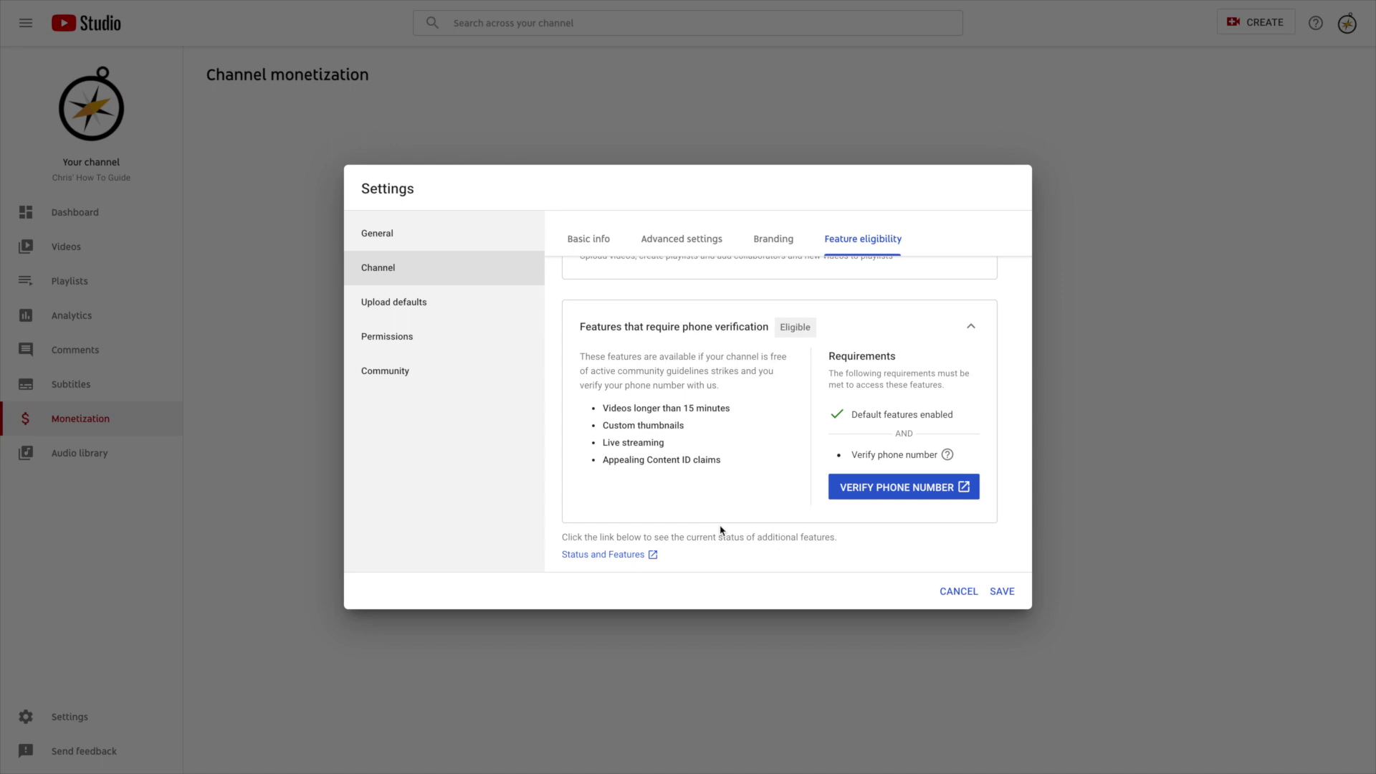
left_click(920, 491)
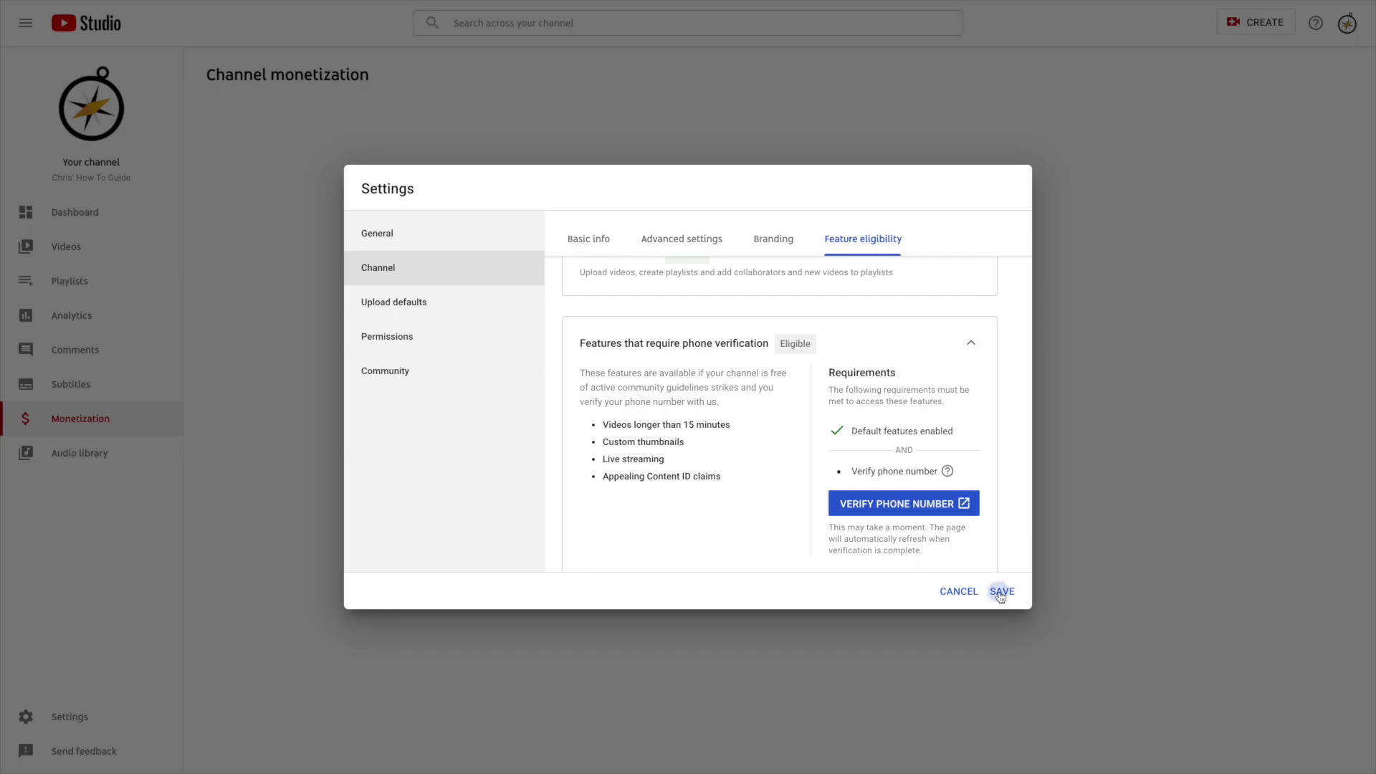
left_click(1001, 595)
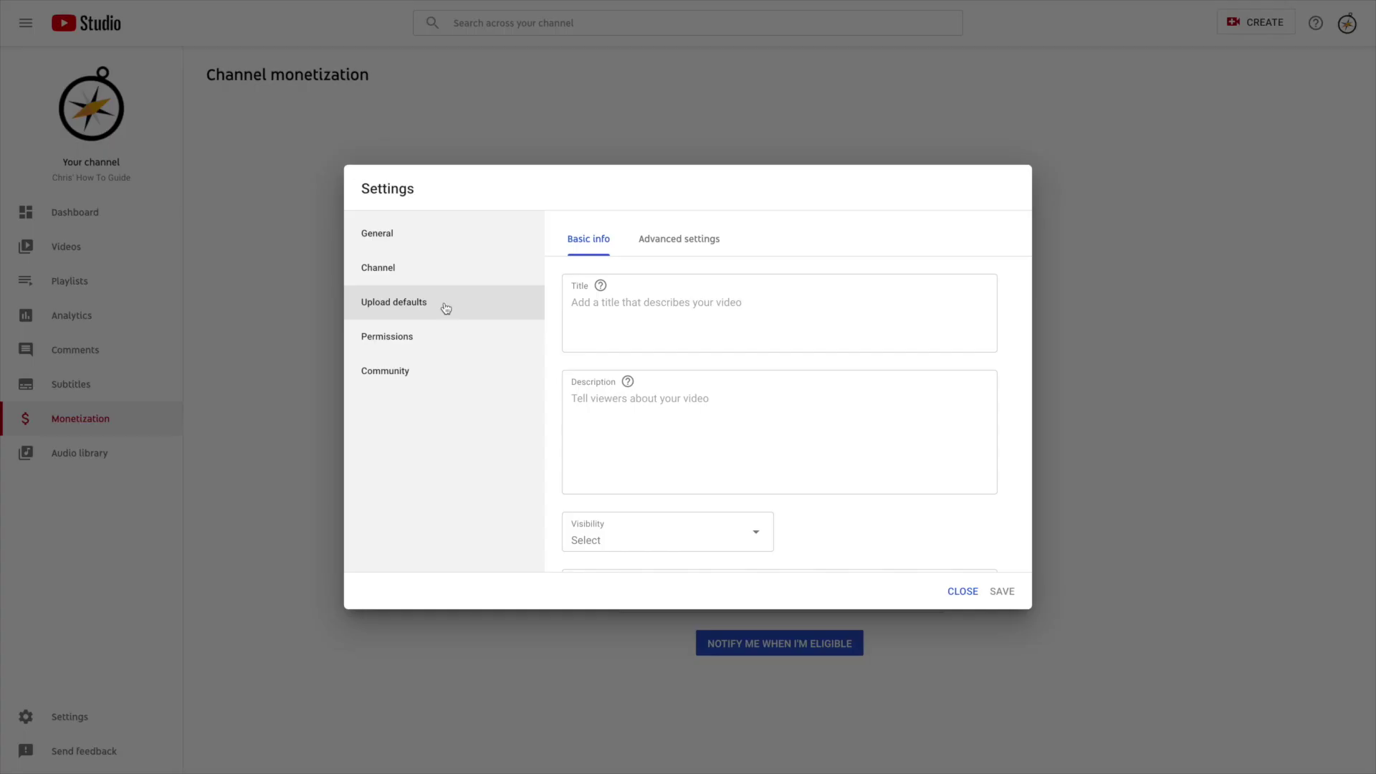
Step: Enter a default upload title and description, and set default visibility to Unlisted
left_click(712, 301)
type("(( Chris' C")
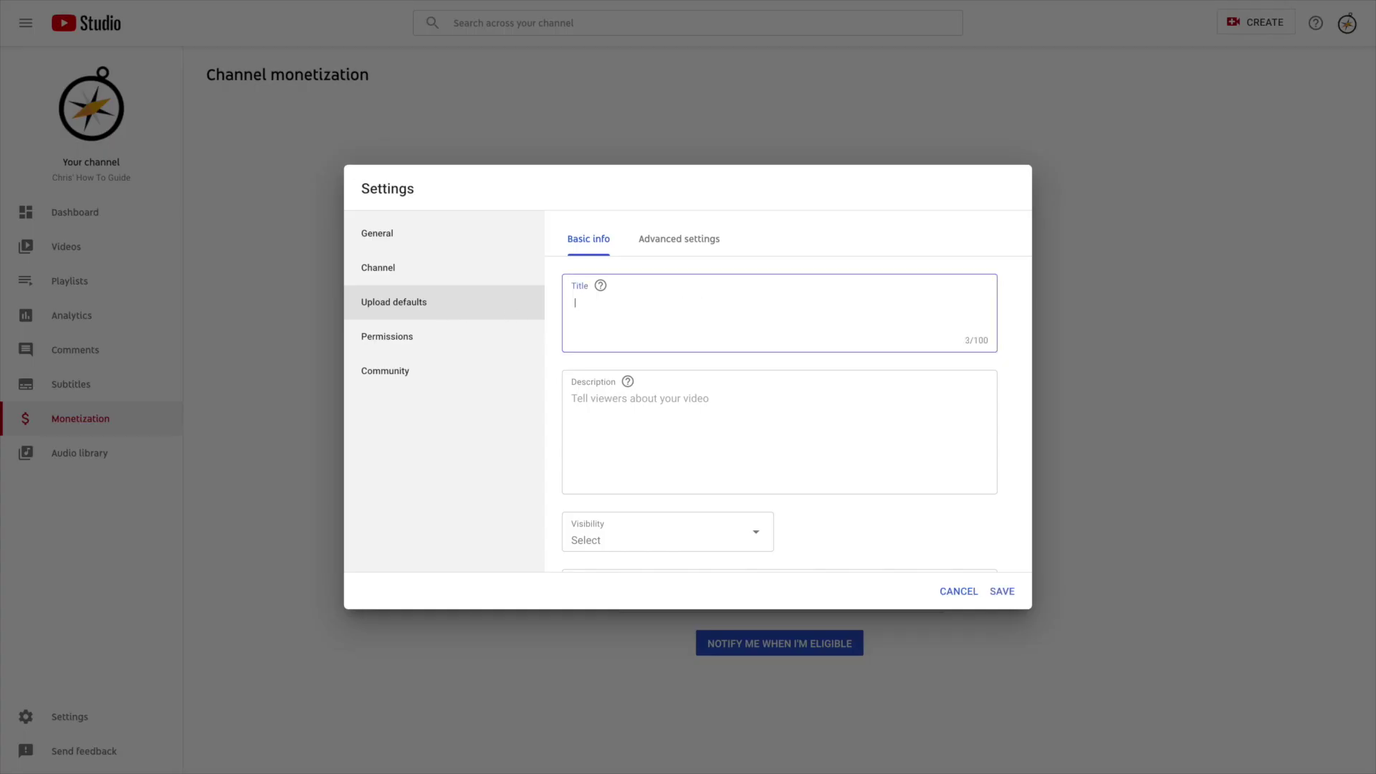
type("ow to Guide")
left_click(710, 407)
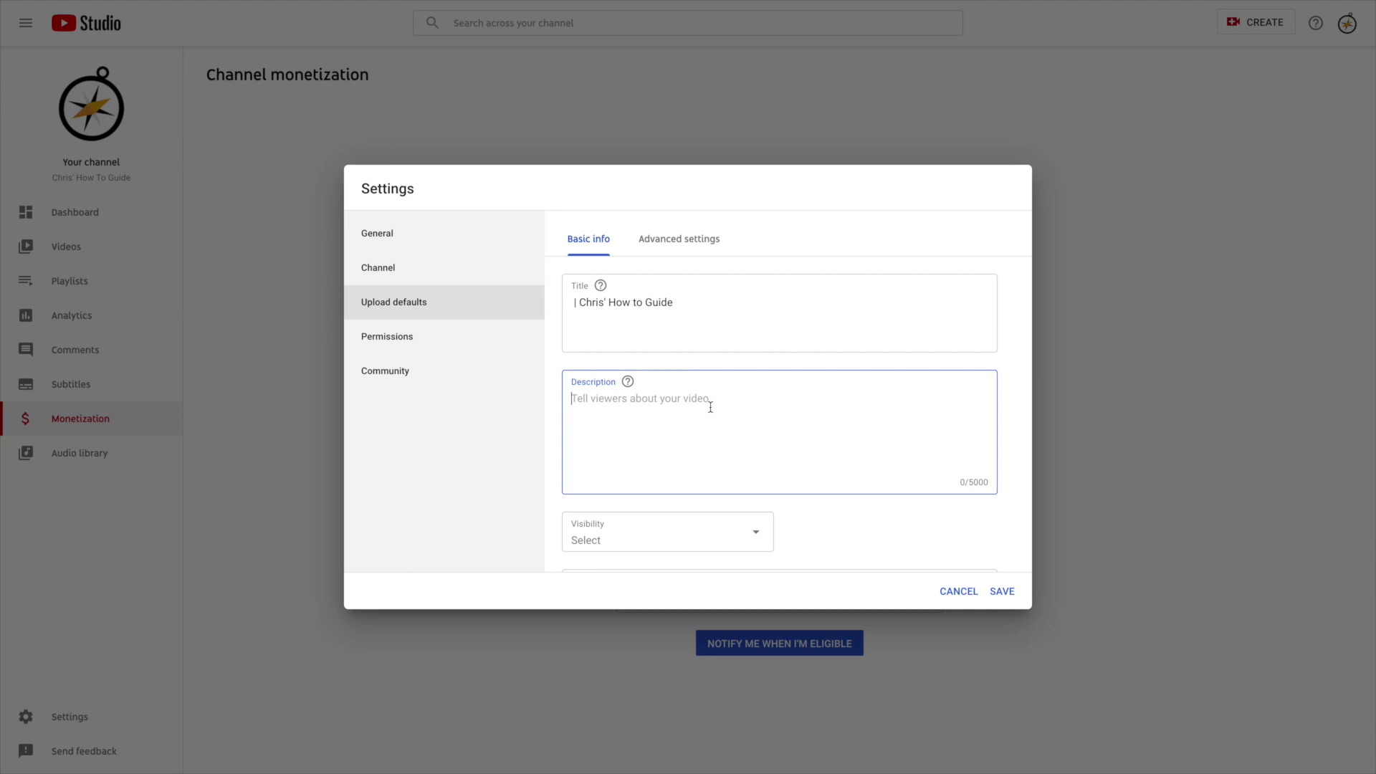
scroll(738, 457, "down", 1)
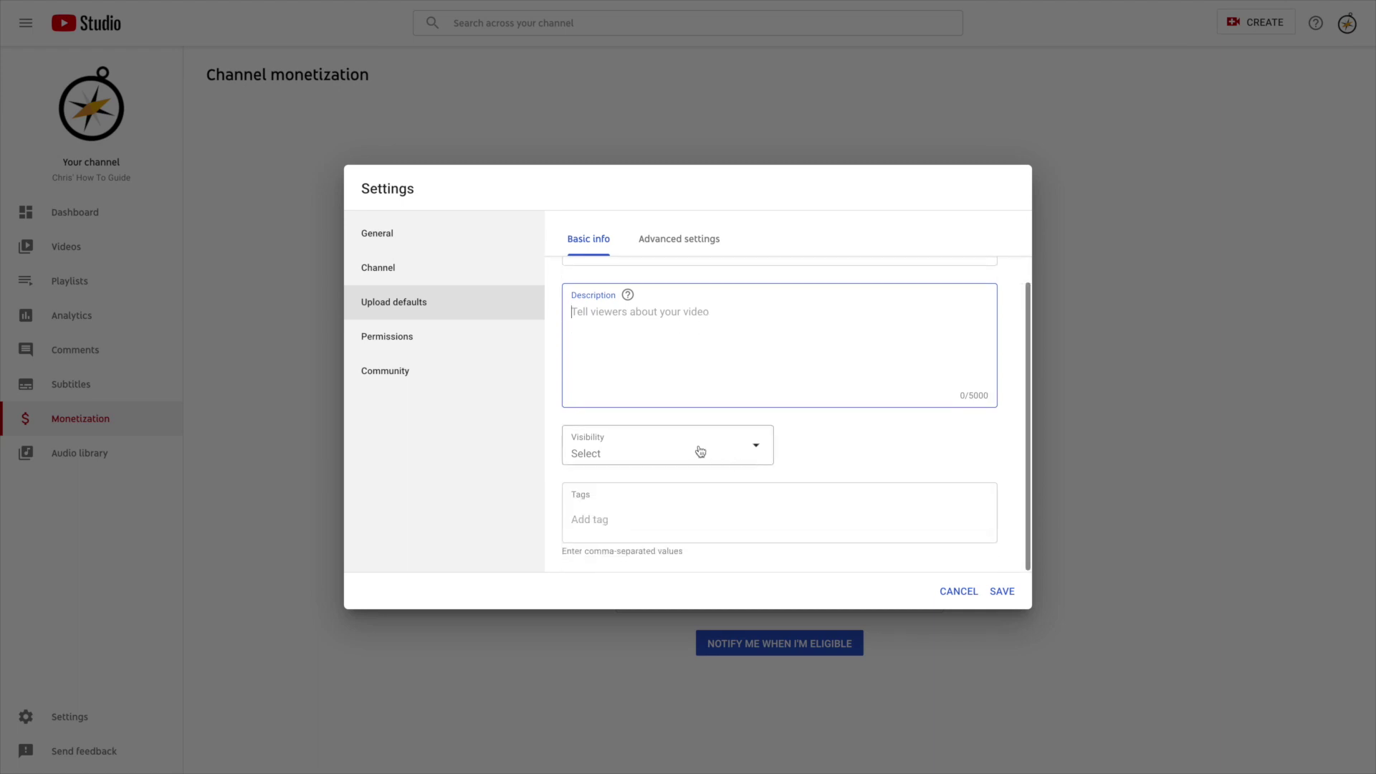
left_click(699, 452)
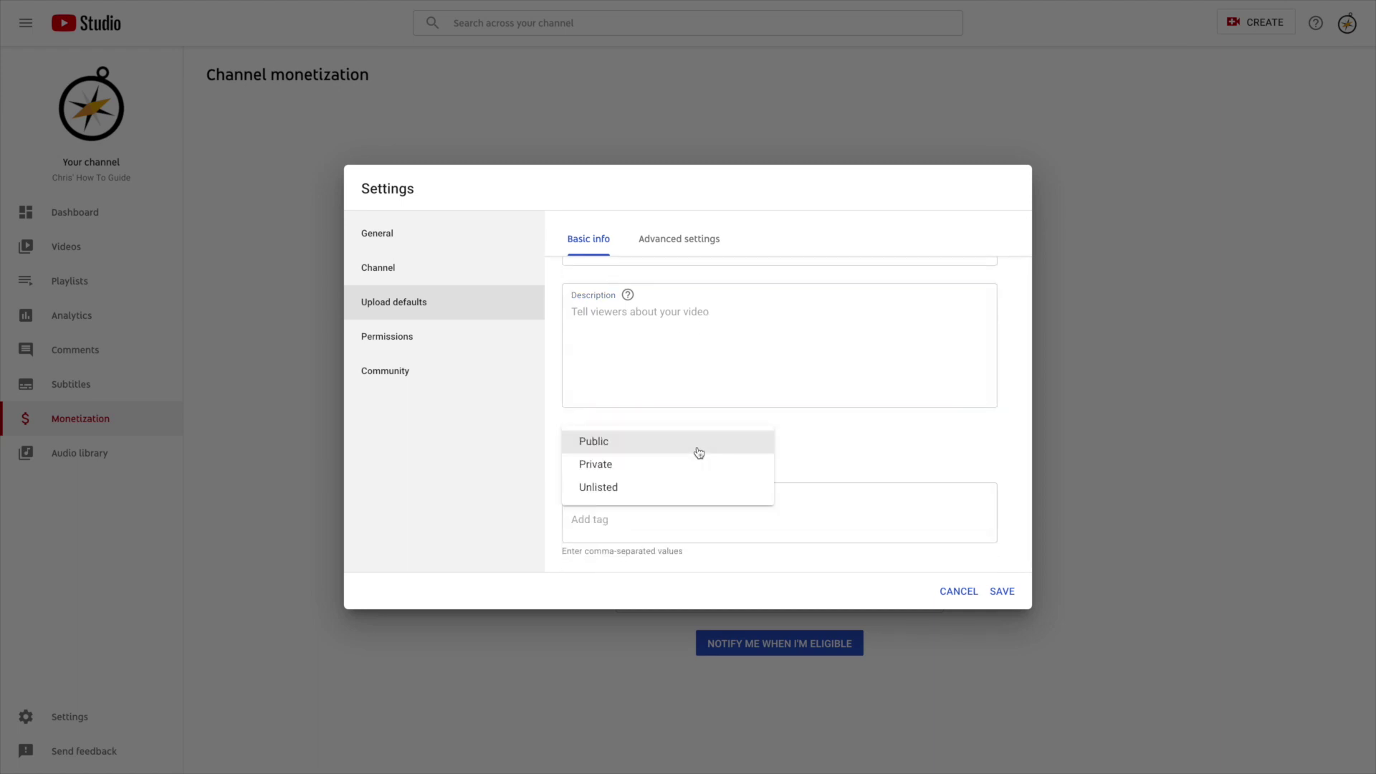
left_click(647, 487)
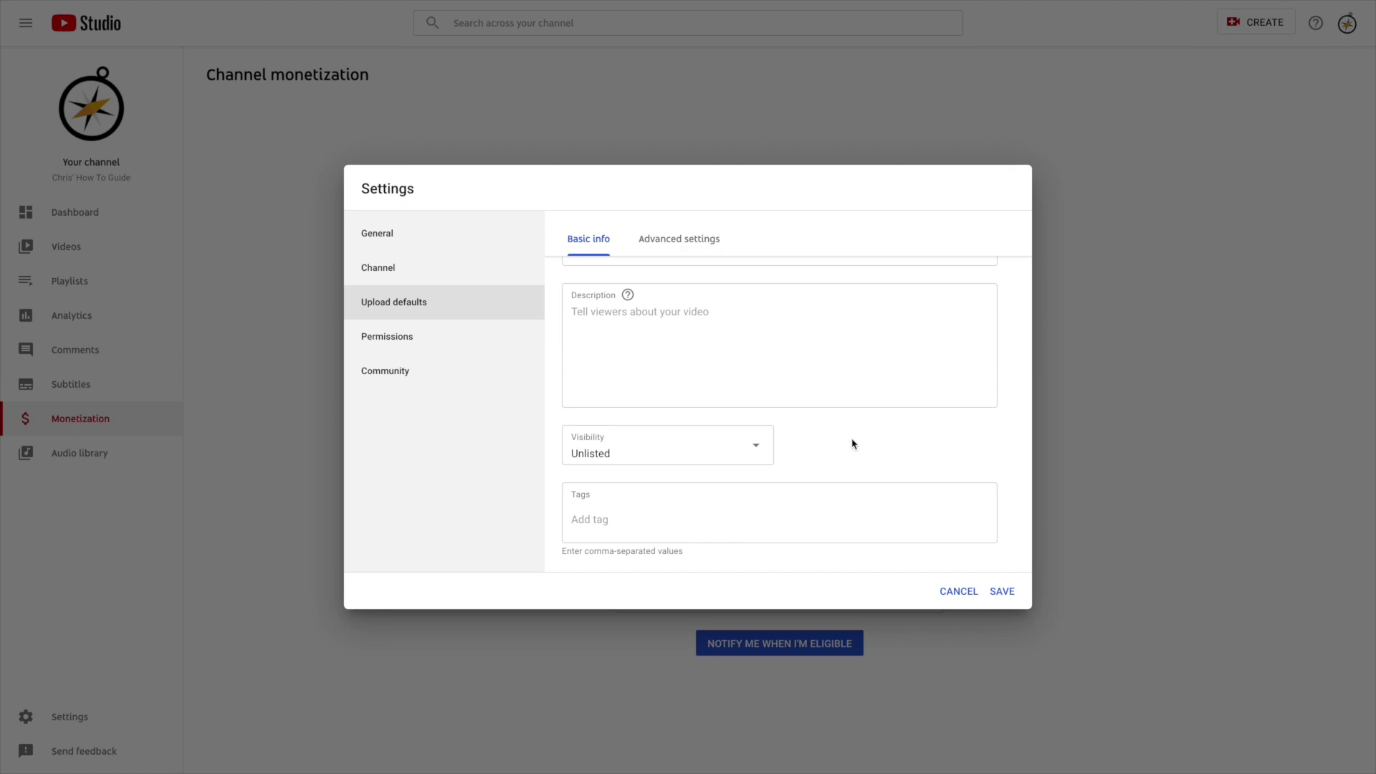
Step: Add the default upload tag 'Chris' How to Guide'
left_click(667, 518)
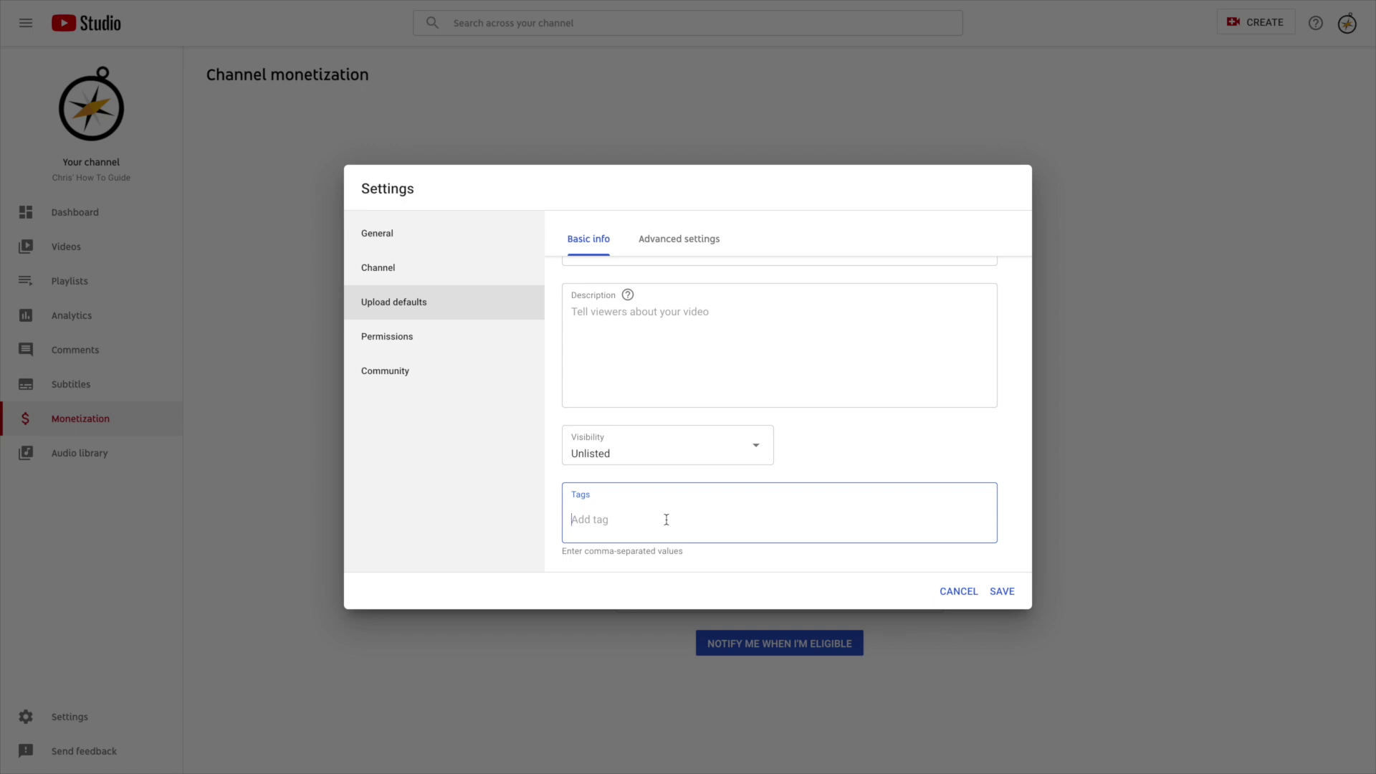
type("Chris' How to Guide")
key("Return")
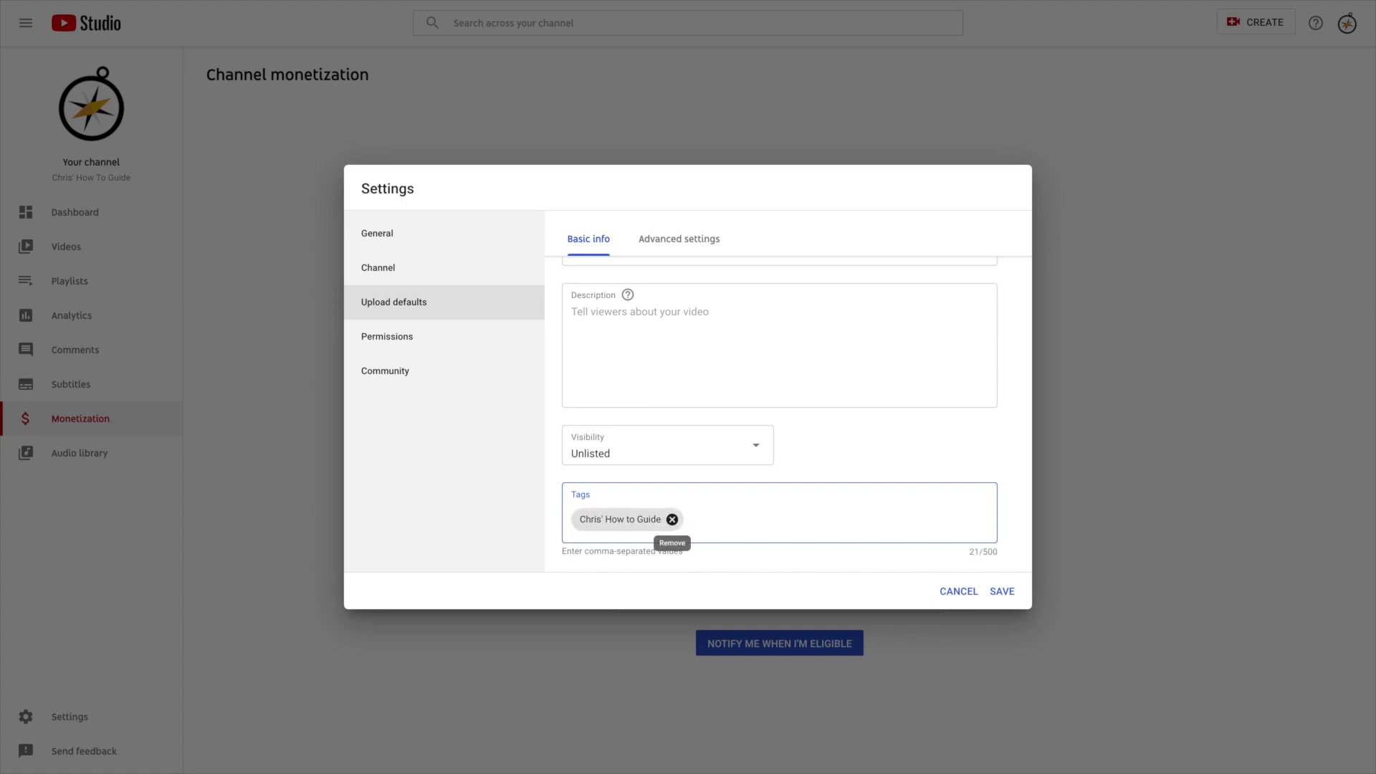
Step: Set advanced upload defaults: category Education, language English (United States), community contributions On
left_click(1002, 590)
left_click(678, 240)
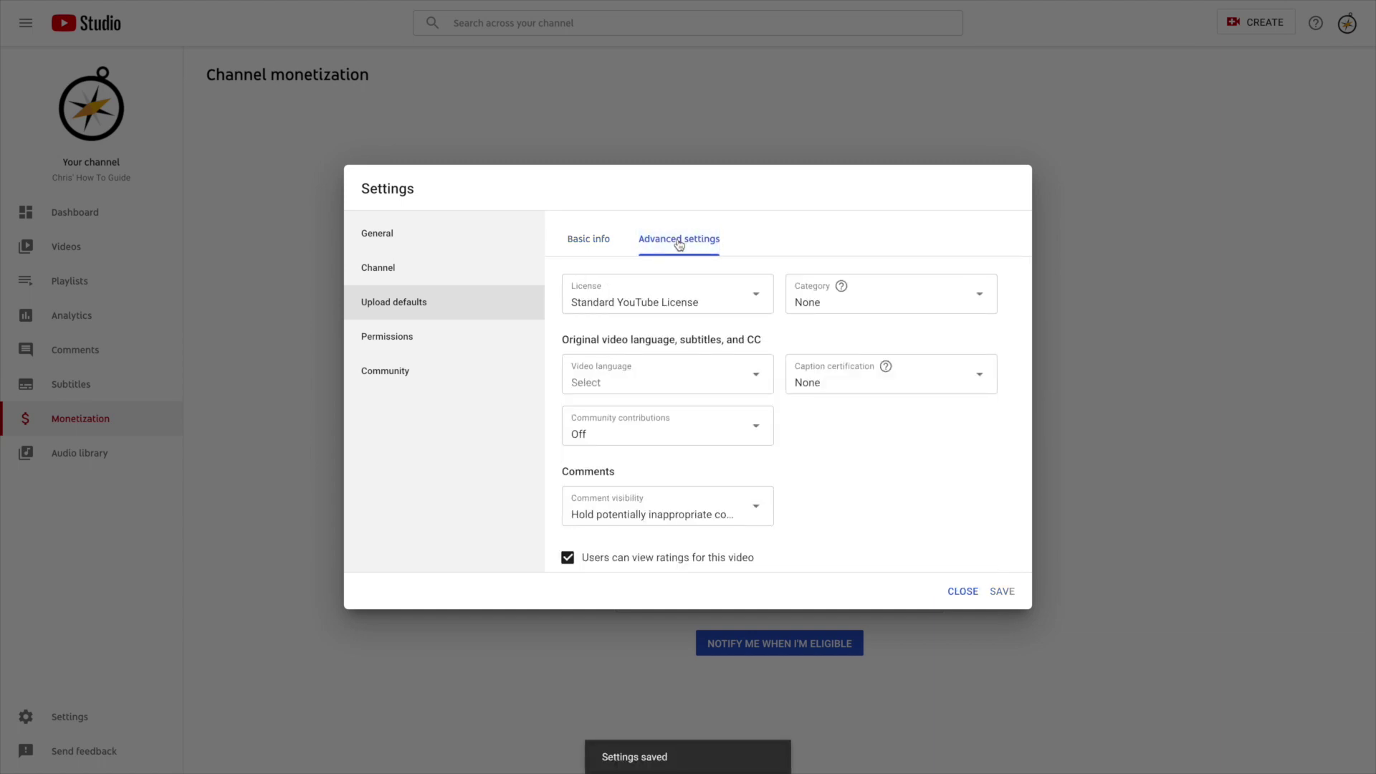
left_click(861, 295)
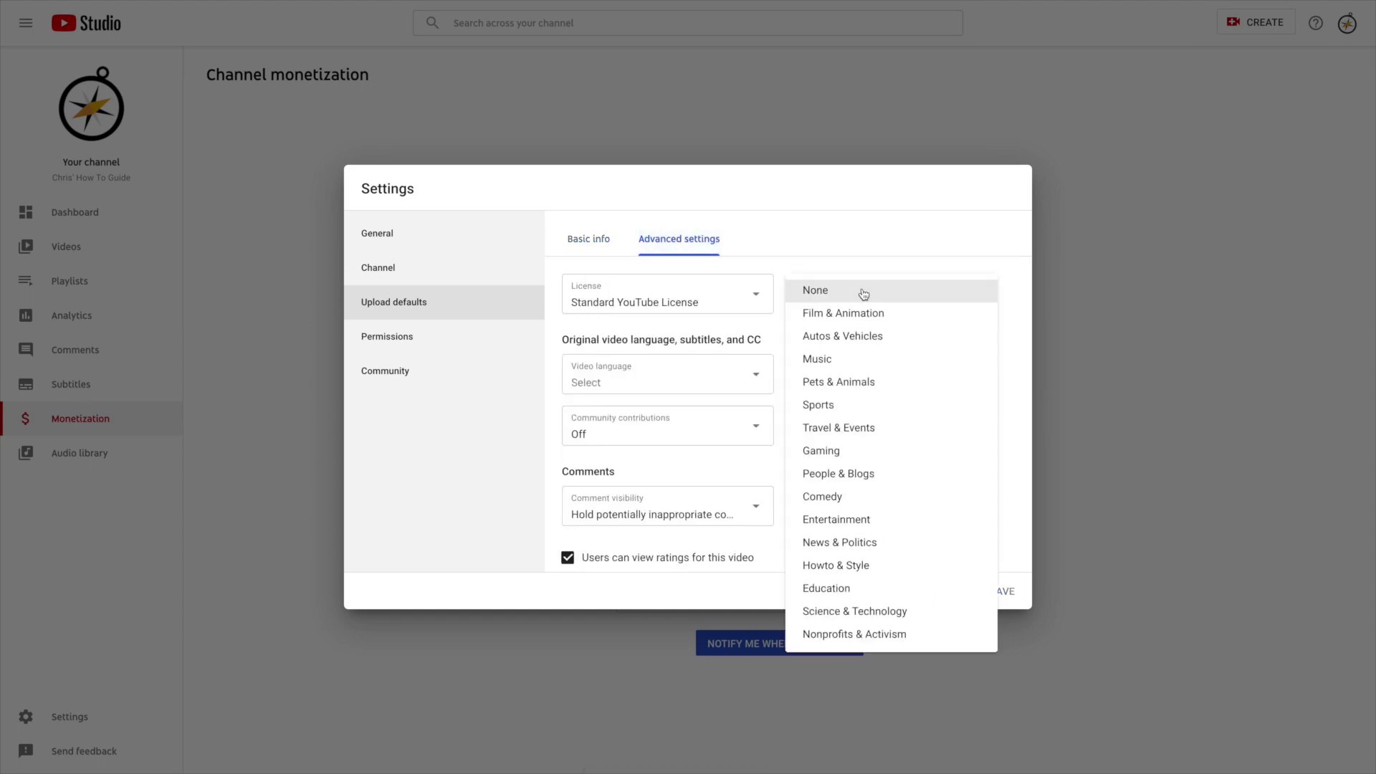
left_click(833, 584)
left_click(673, 388)
left_click(724, 423)
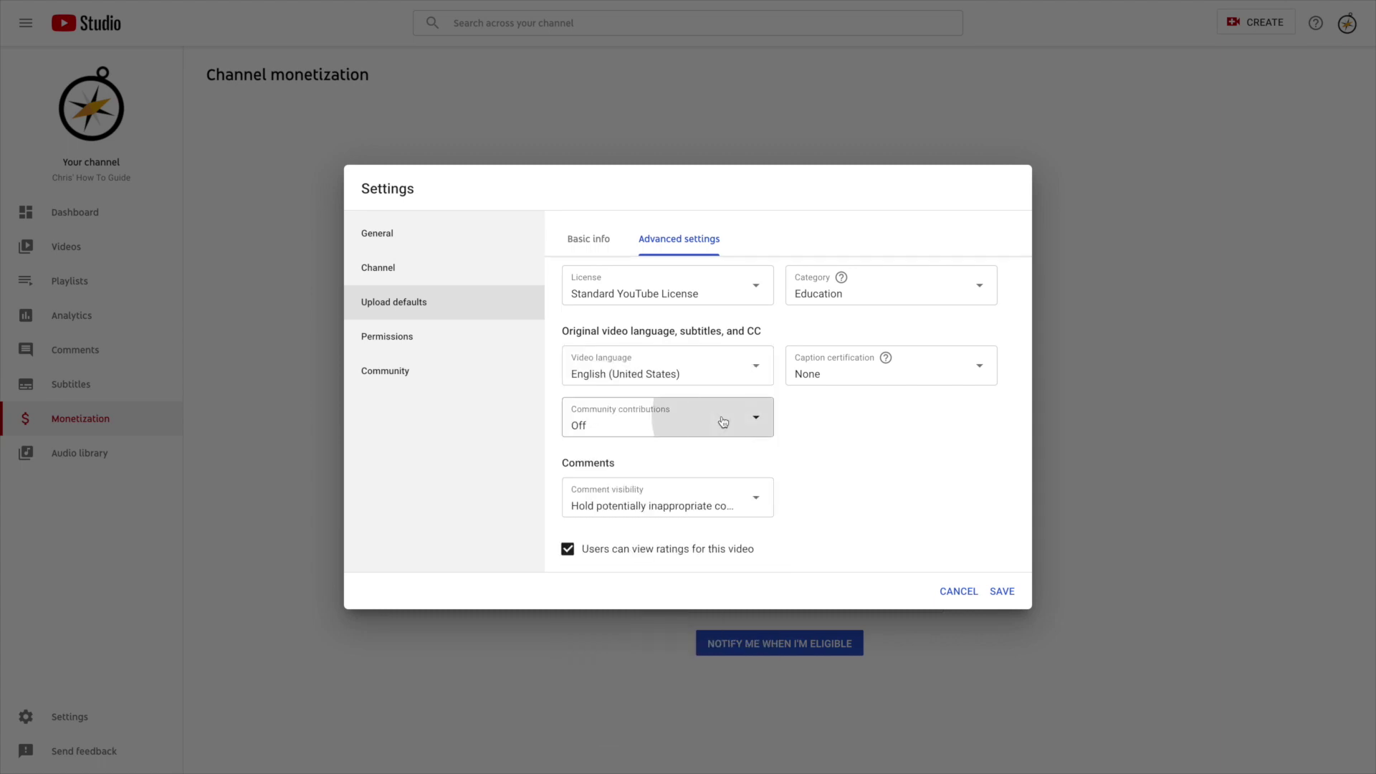
left_click(666, 415)
Step: Certify content never aired on U.S. television, hold inappropriate comments for review, and save
left_click(845, 374)
left_click(844, 387)
left_click(688, 502)
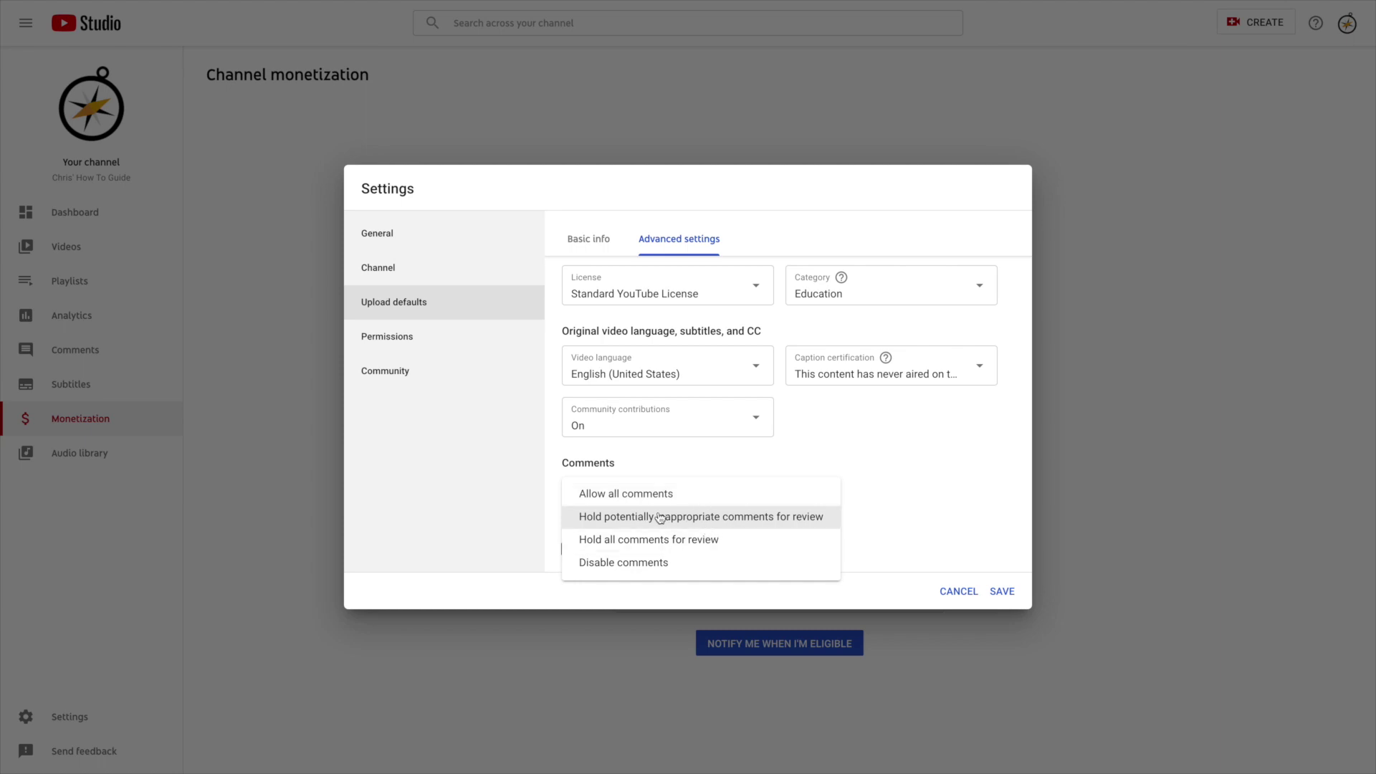
left_click(930, 491)
left_click(394, 335)
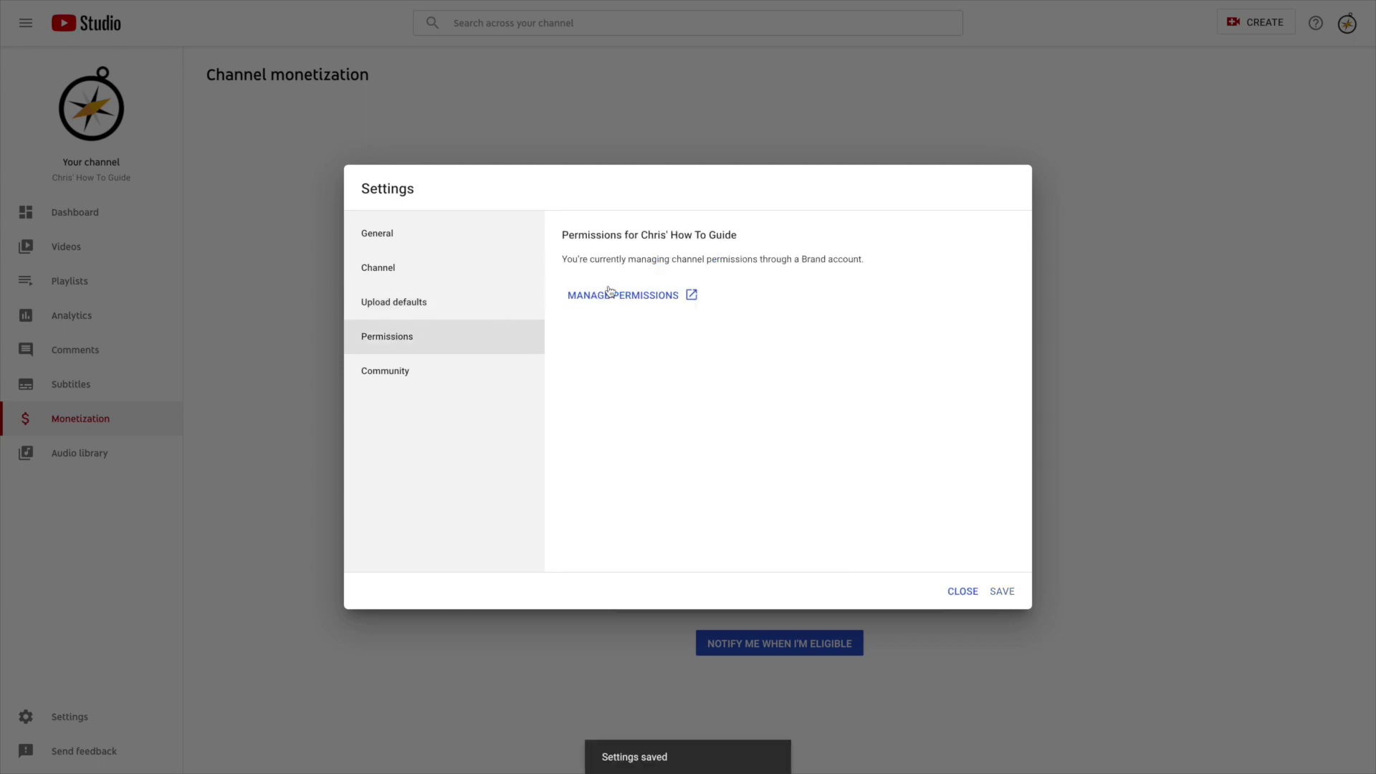
Step: Add a new user to the brand account's permissions with the Owner role
left_click(608, 291)
left_click(837, 195)
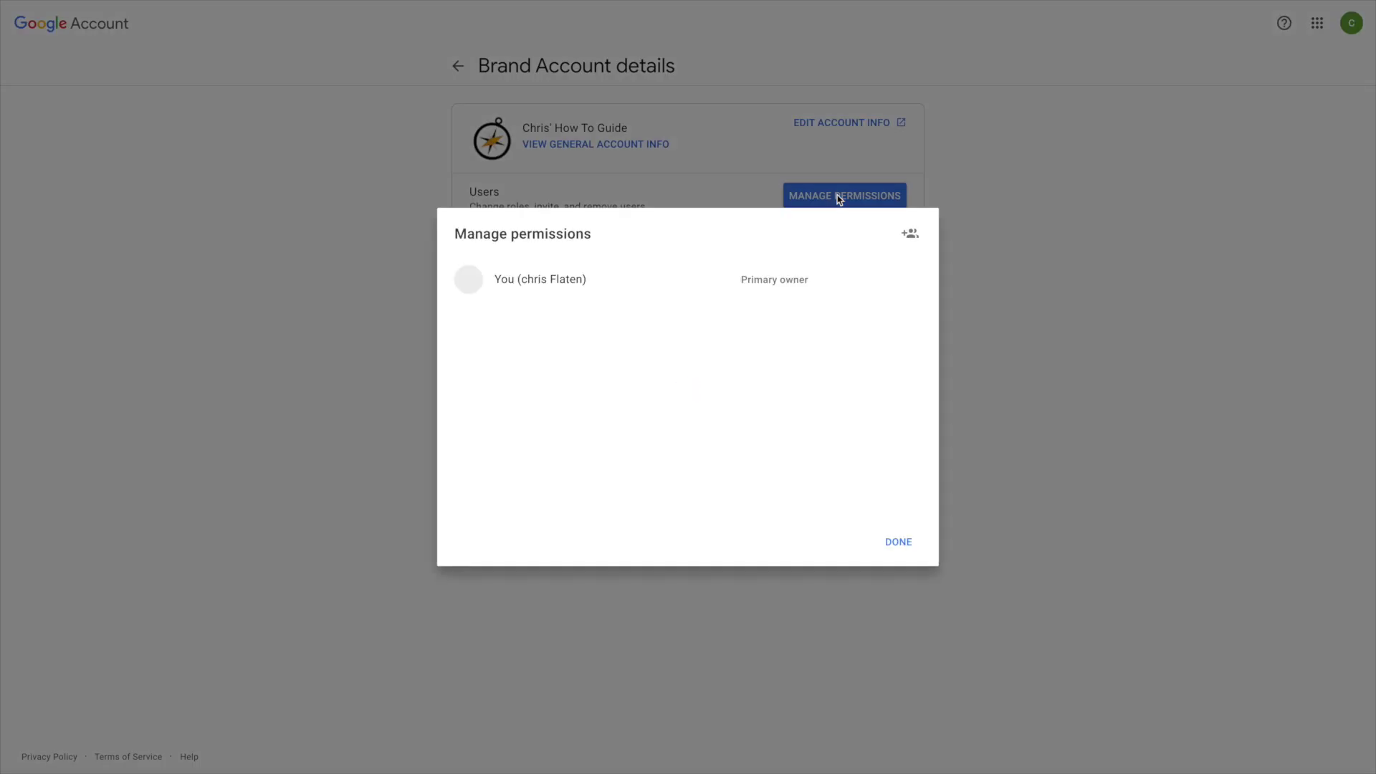
left_click(909, 235)
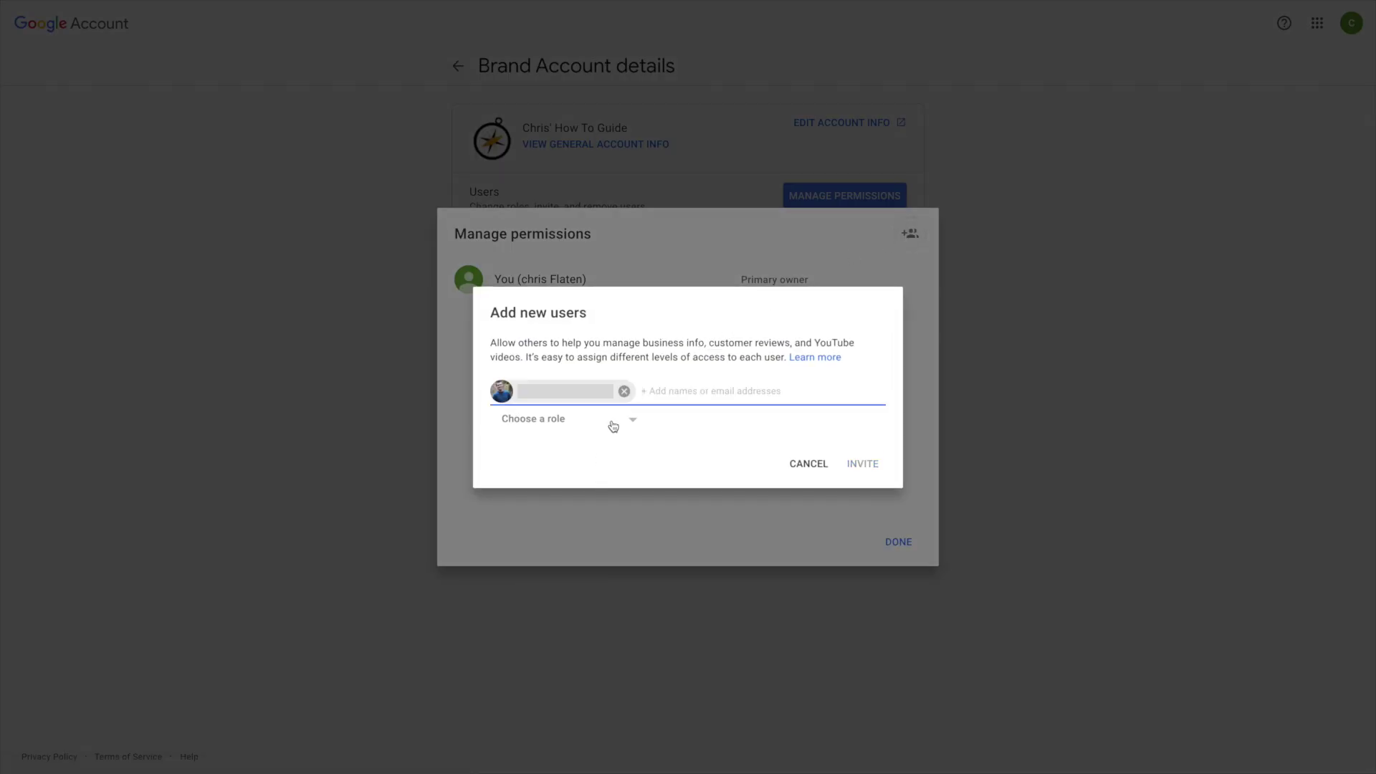
left_click(627, 418)
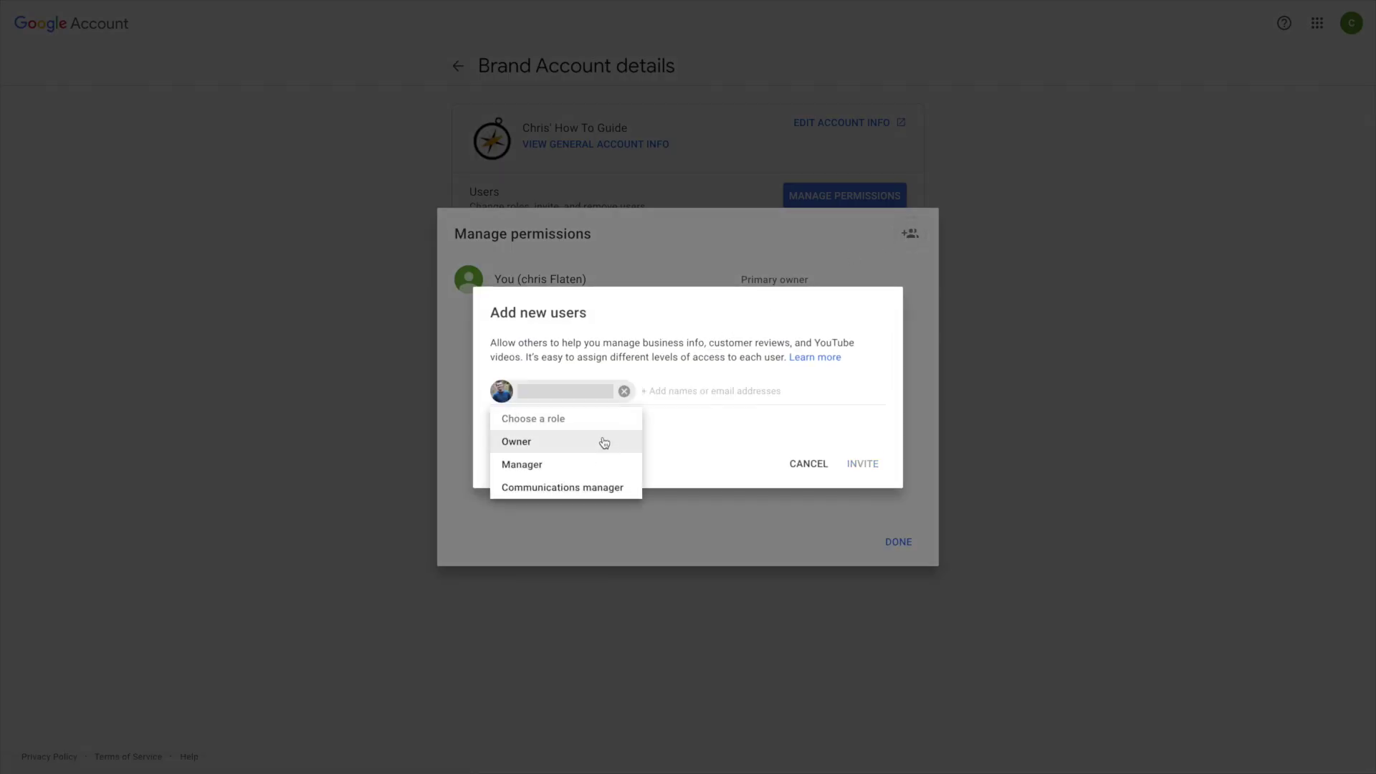
left_click(604, 442)
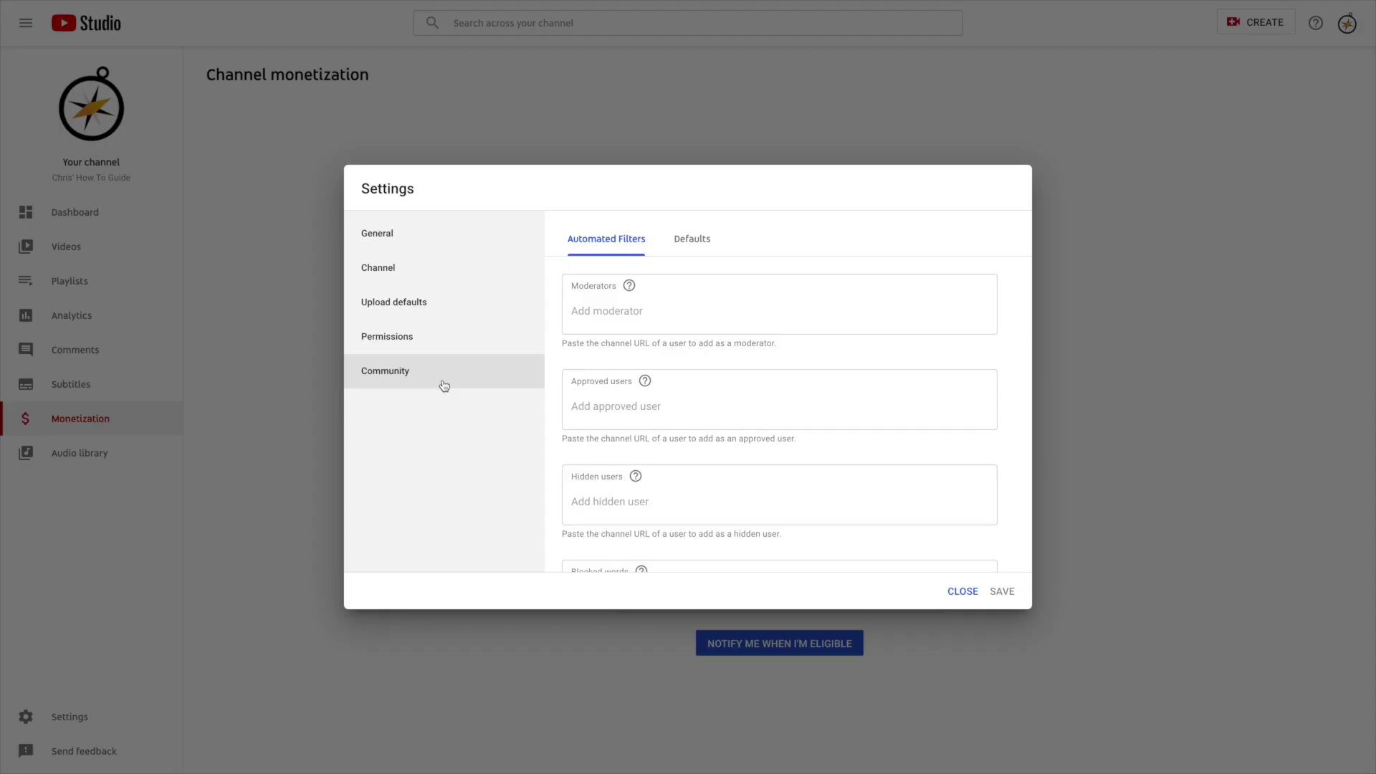
Step: In community defaults, hold potentially inappropriate Discussions comments and live chat messages for review
scroll(648, 335, "down", 2)
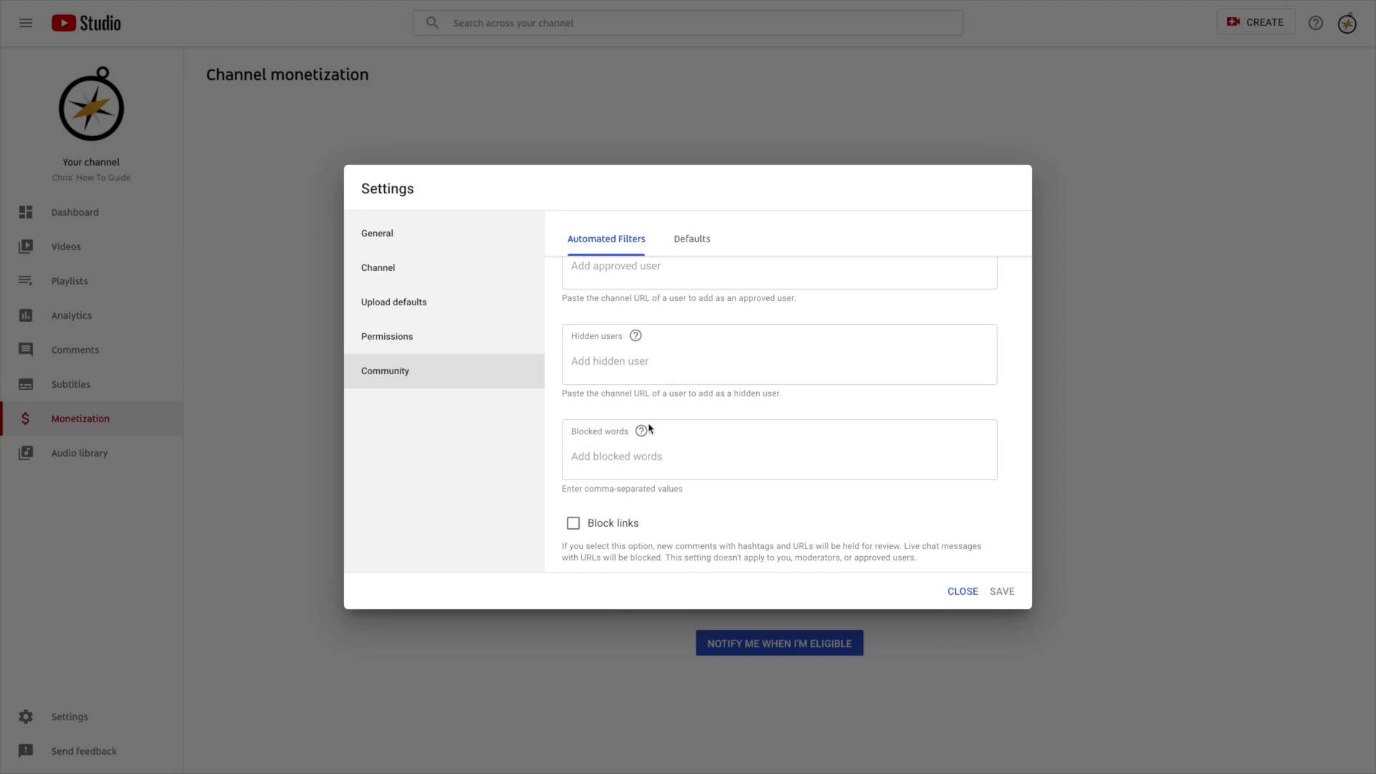
left_click(687, 239)
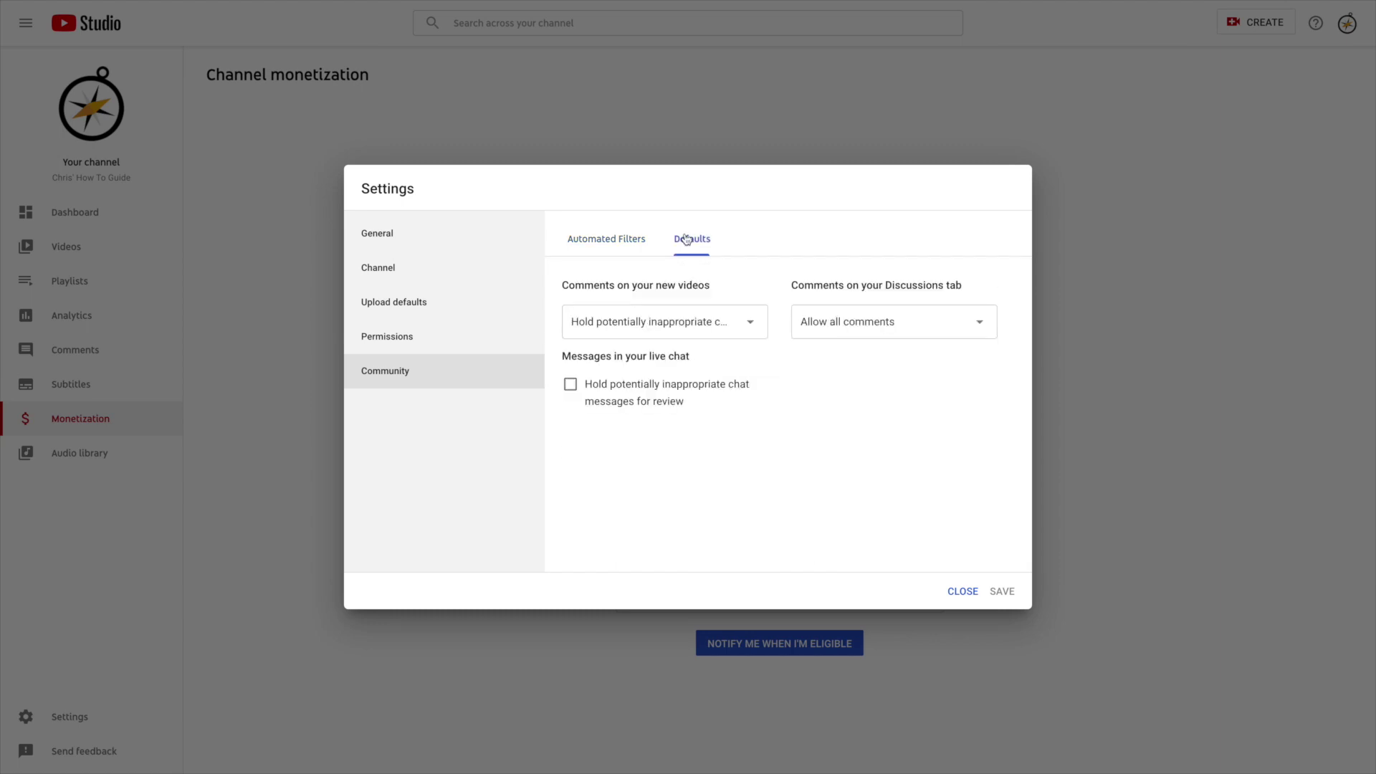
left_click(873, 319)
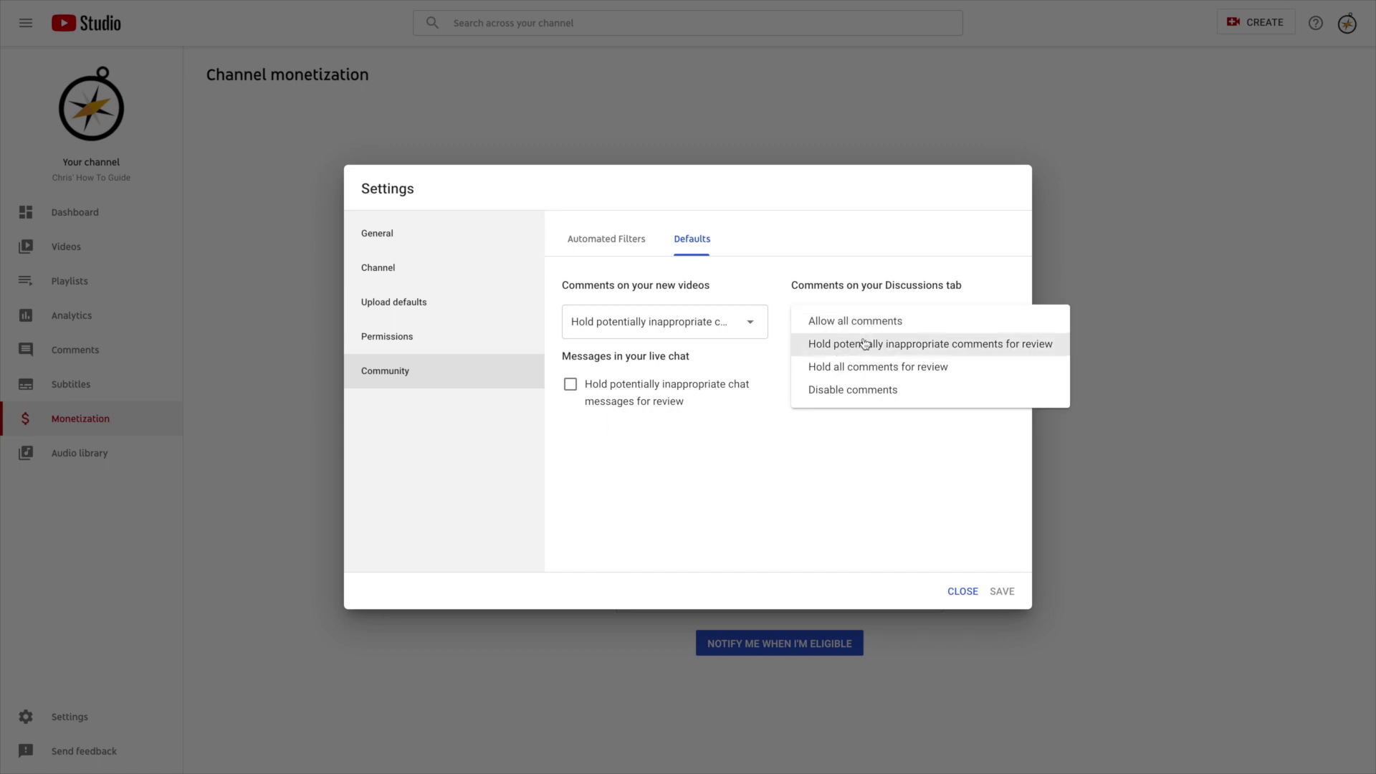
left_click(864, 344)
left_click(592, 392)
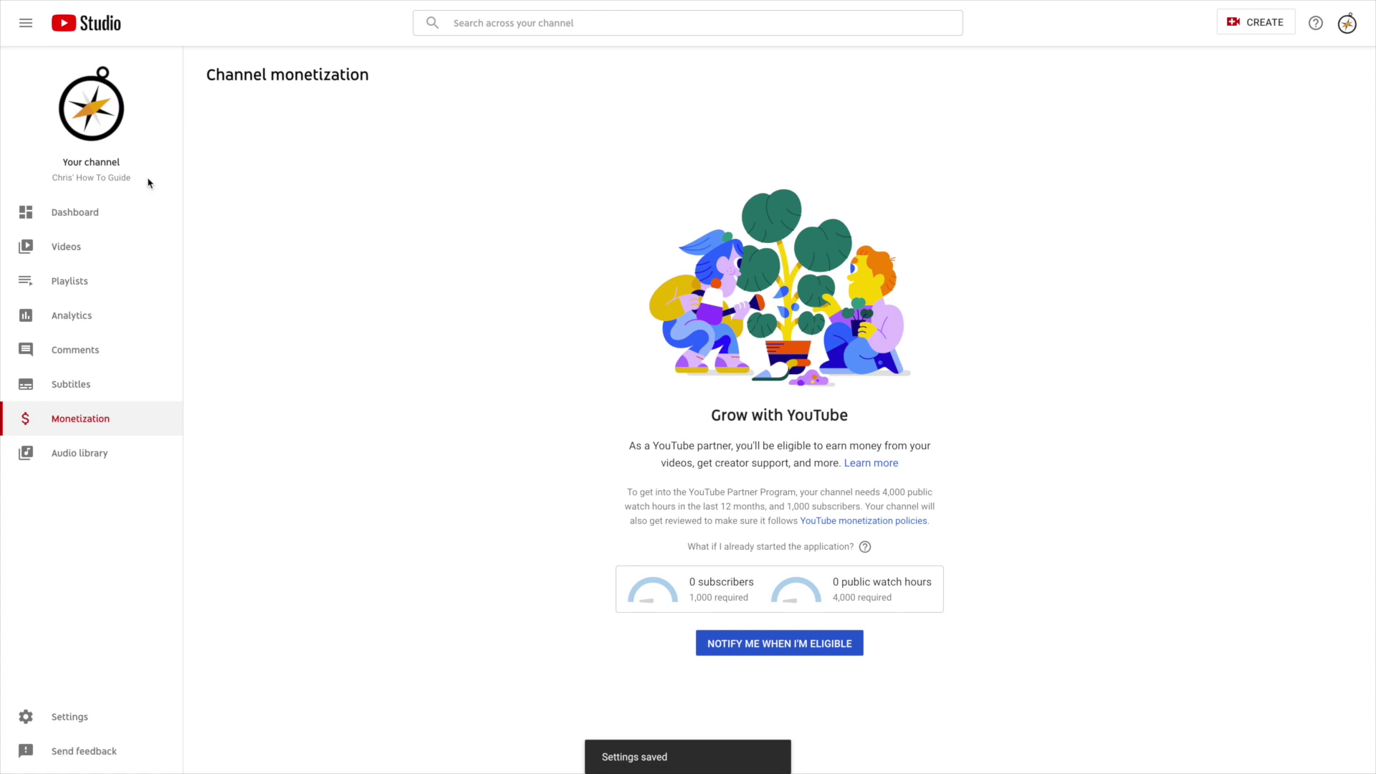
Step: View the channel on YouTube and browse its Playlists, Channels, Discussion and About tabs
left_click(95, 108)
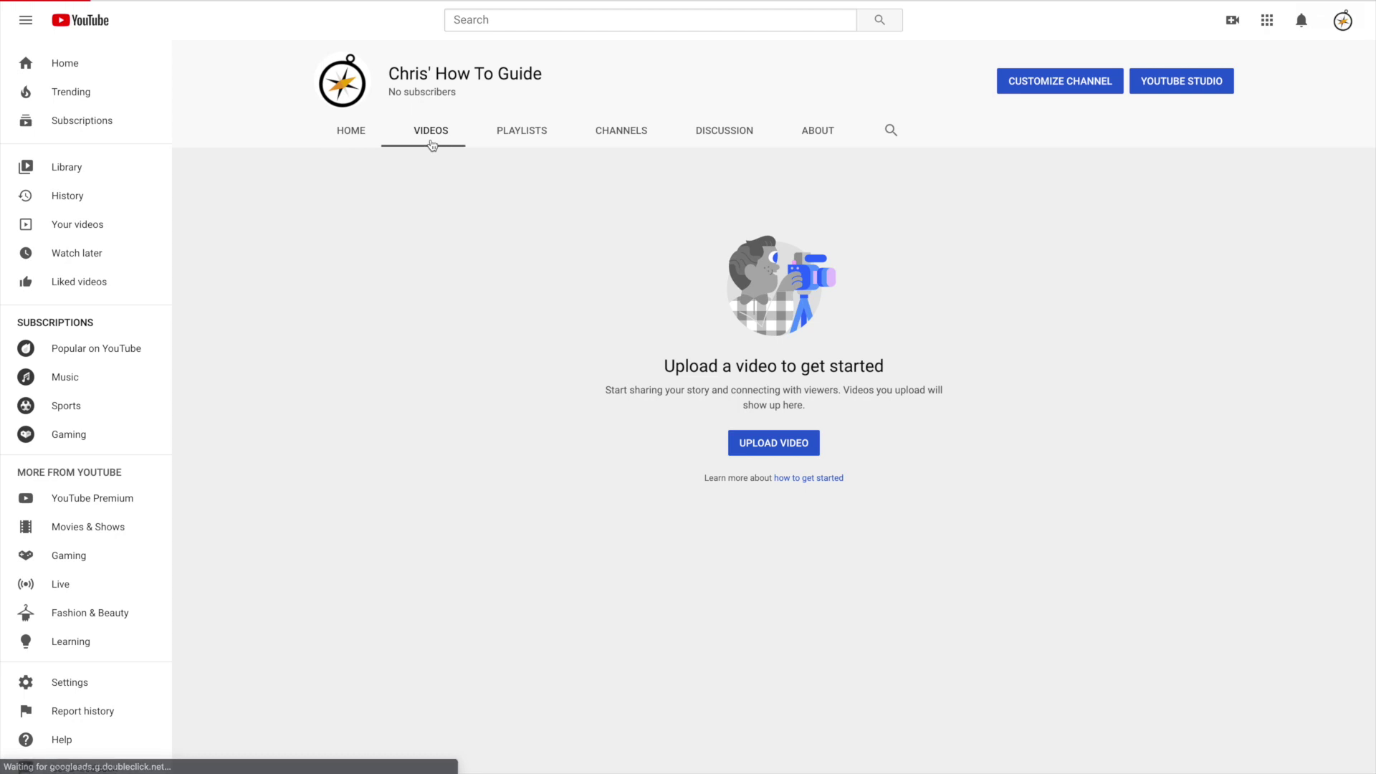
left_click(519, 142)
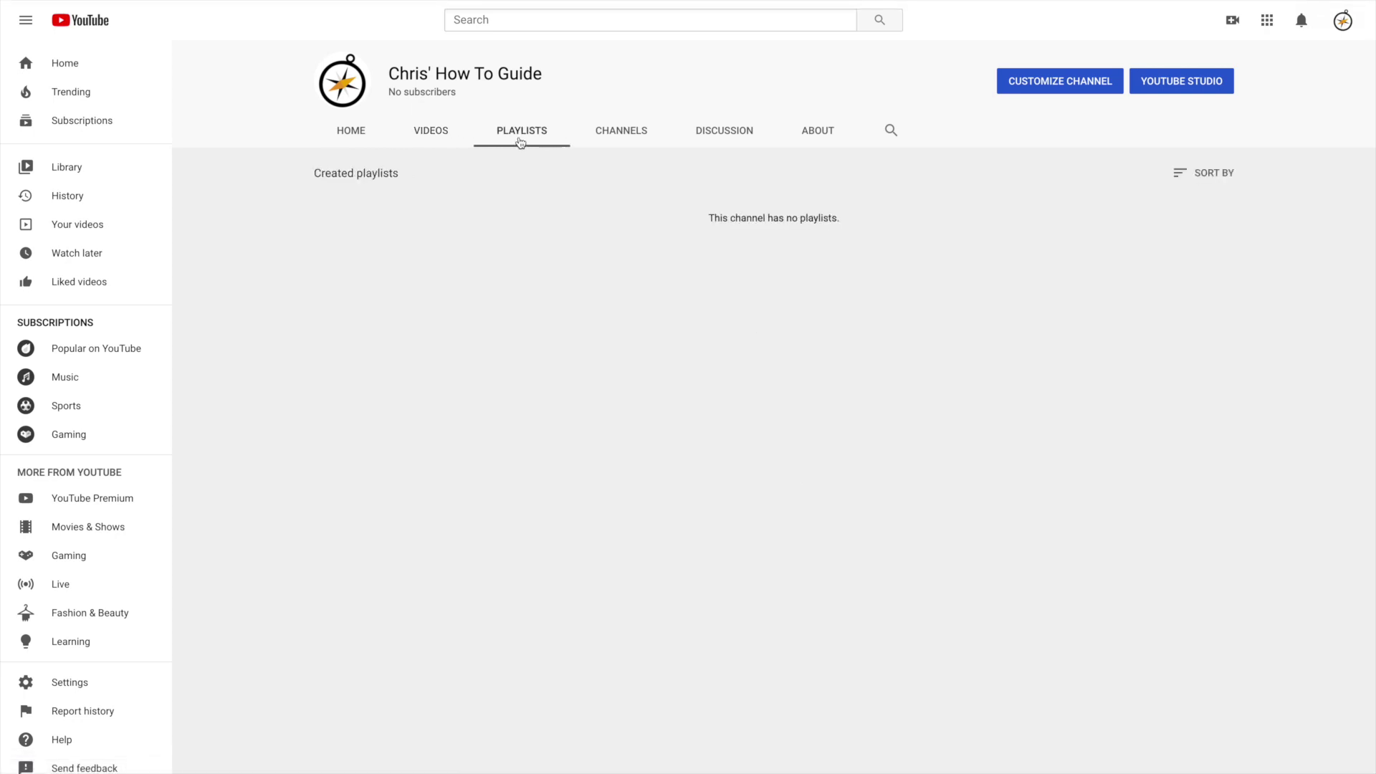
left_click(616, 144)
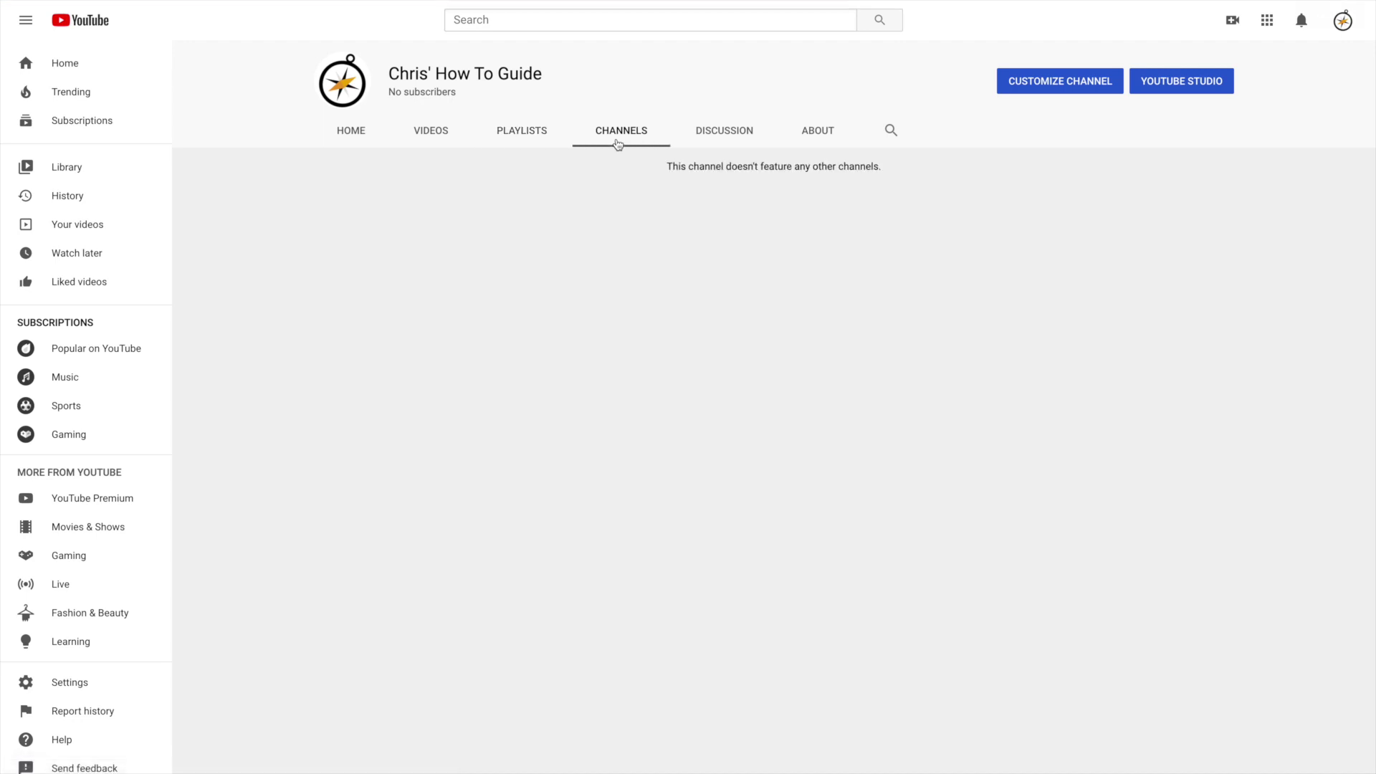
left_click(725, 135)
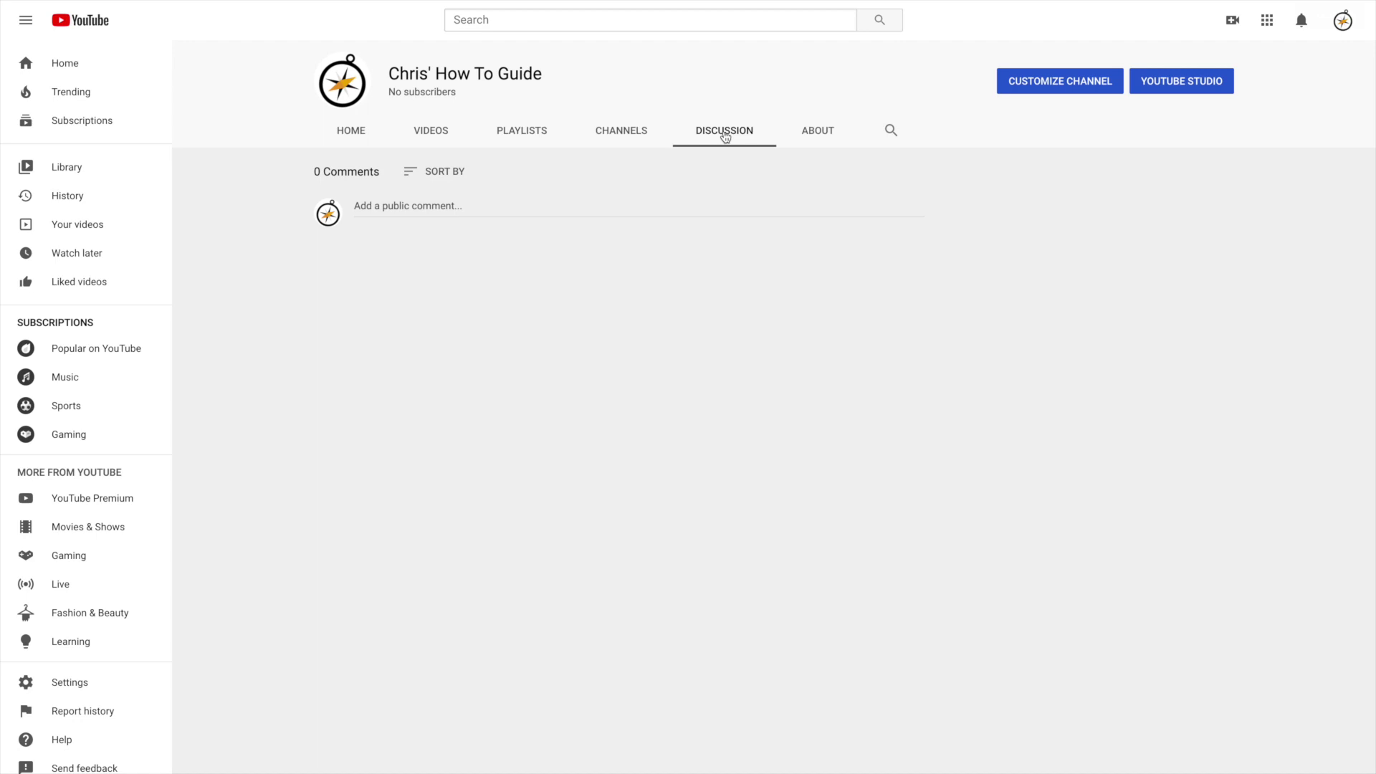
left_click(808, 133)
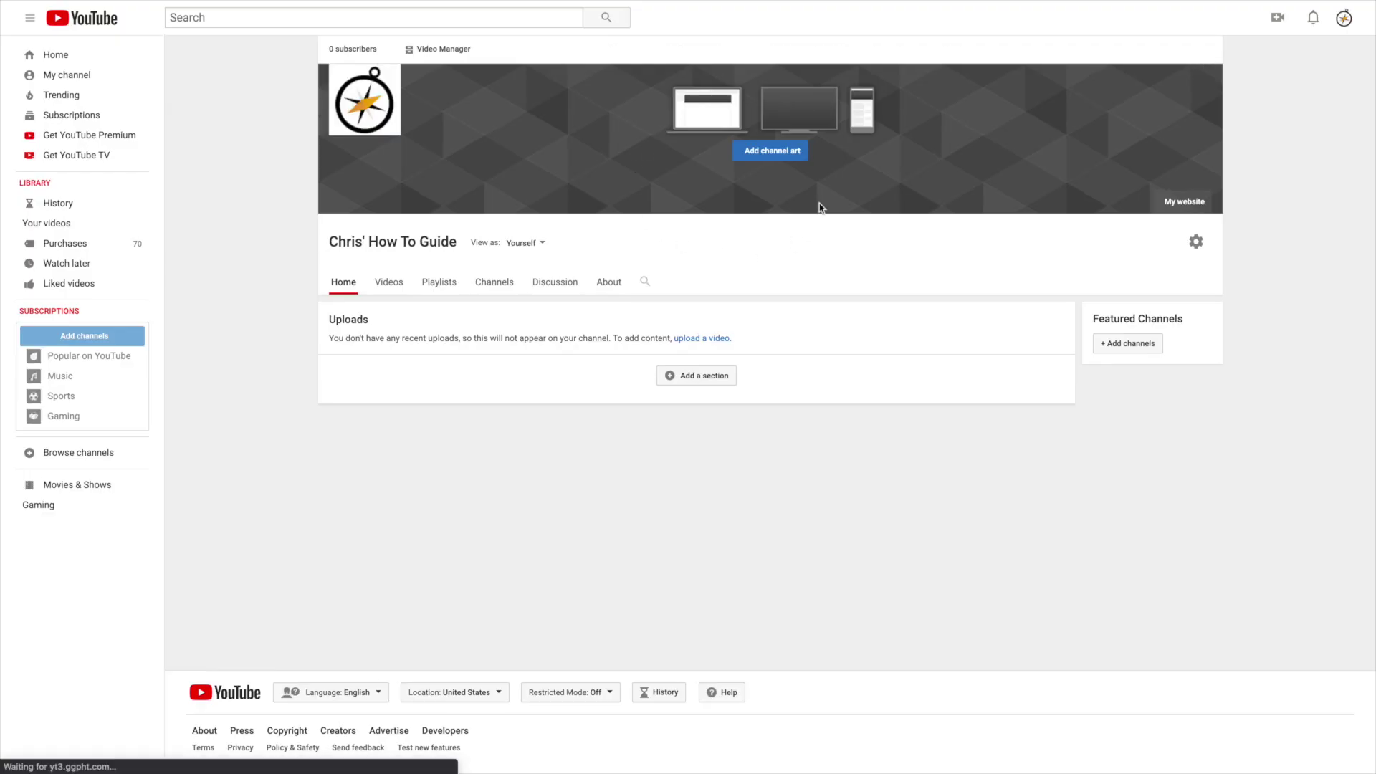
Step: Upload the Chris' HOW-TO GUIDE compass image from the computer as the channel art
left_click(796, 157)
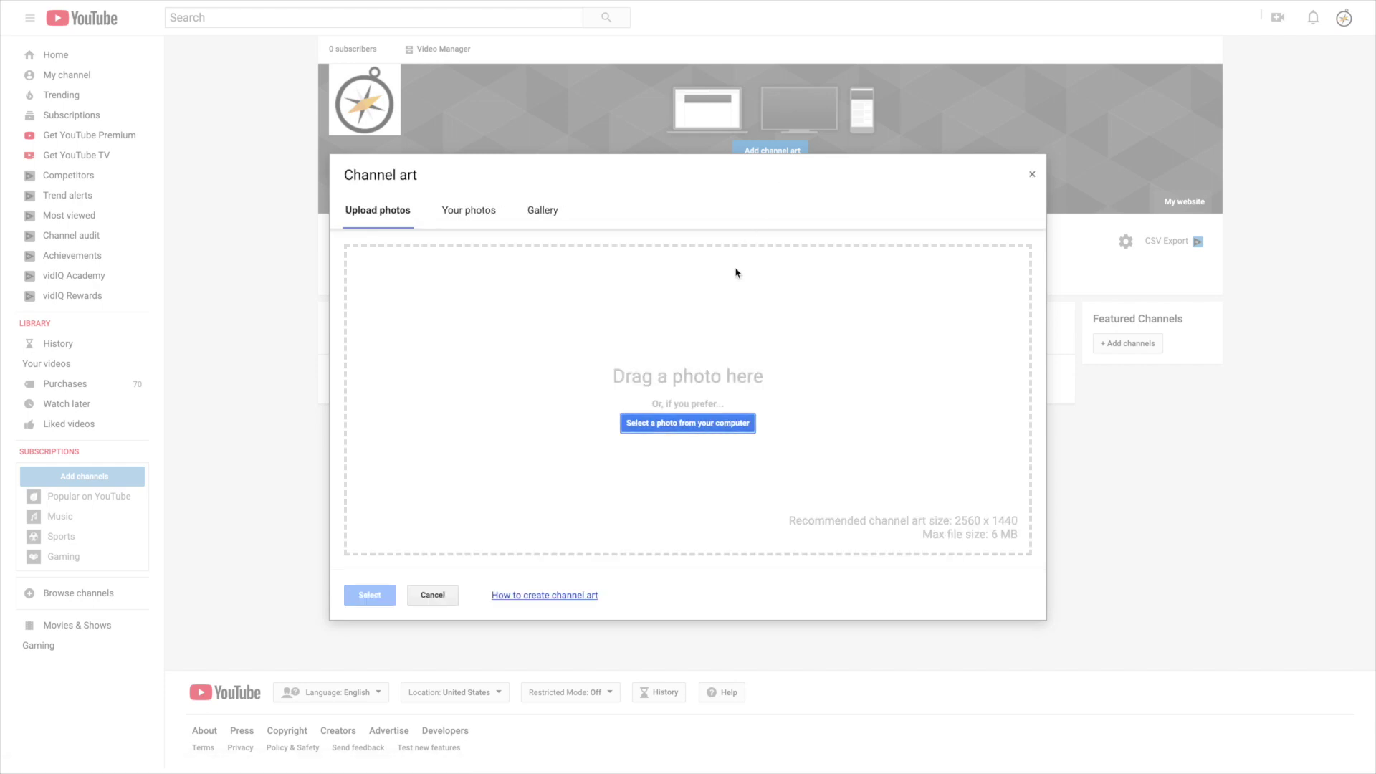
left_click(701, 423)
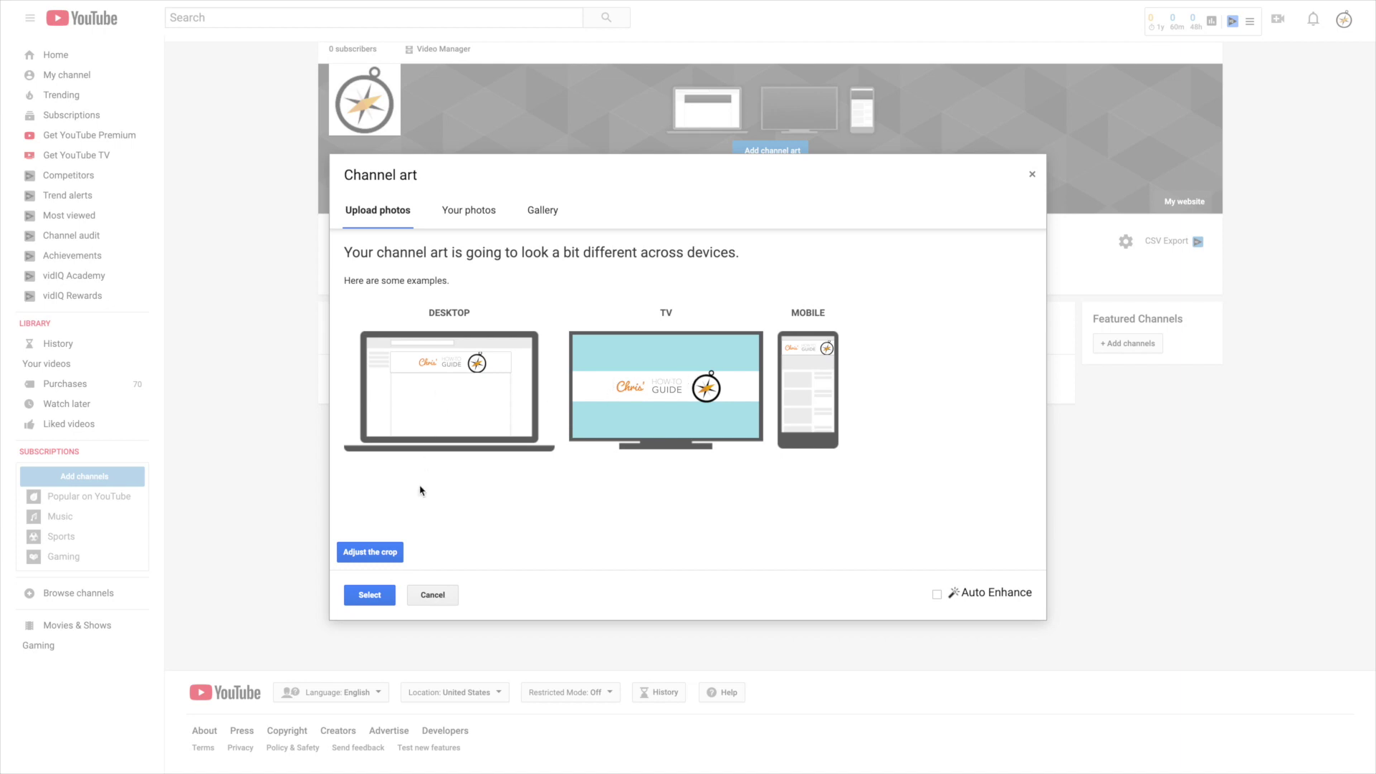
left_click(371, 597)
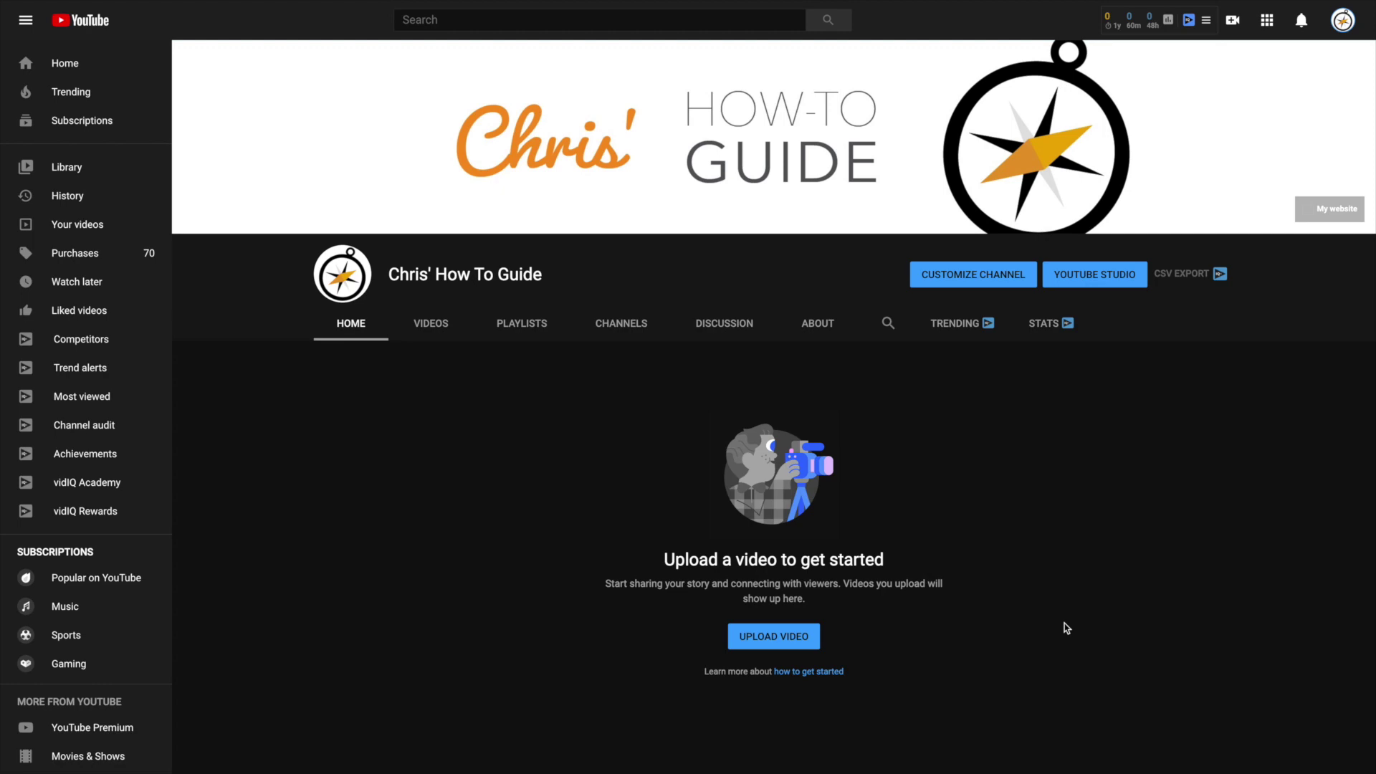